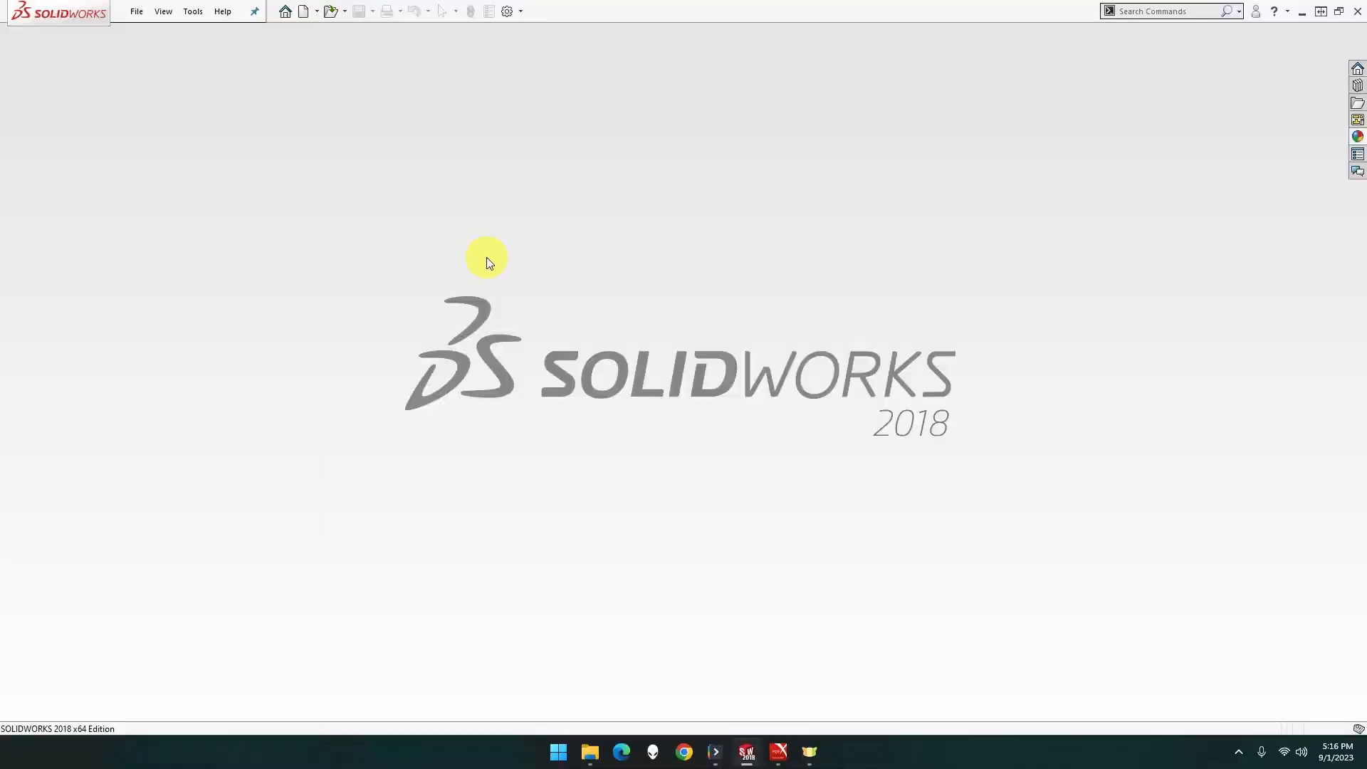
Create a new part document from the Part MMGS template.
{"action": "left_click", "coordinate": [138, 22]}
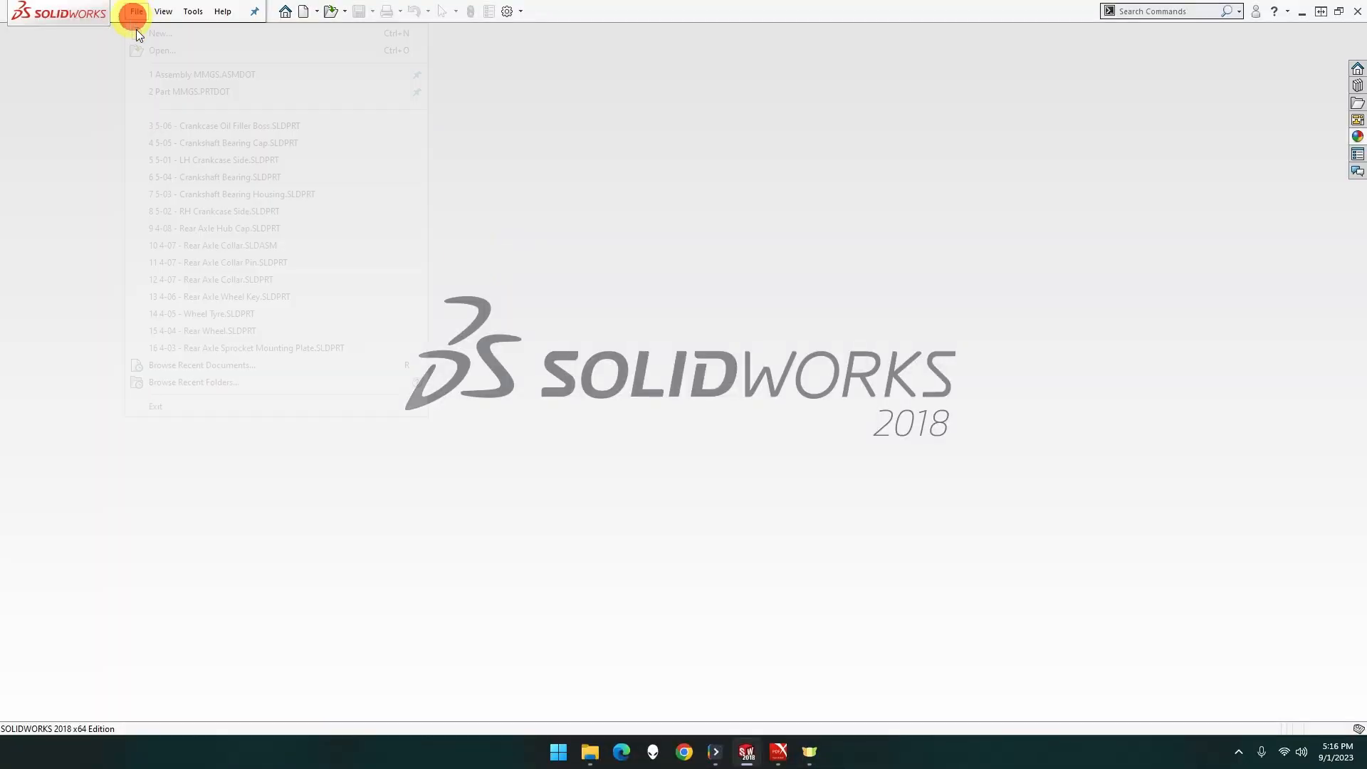
{"action": "left_click", "coordinate": [150, 33]}
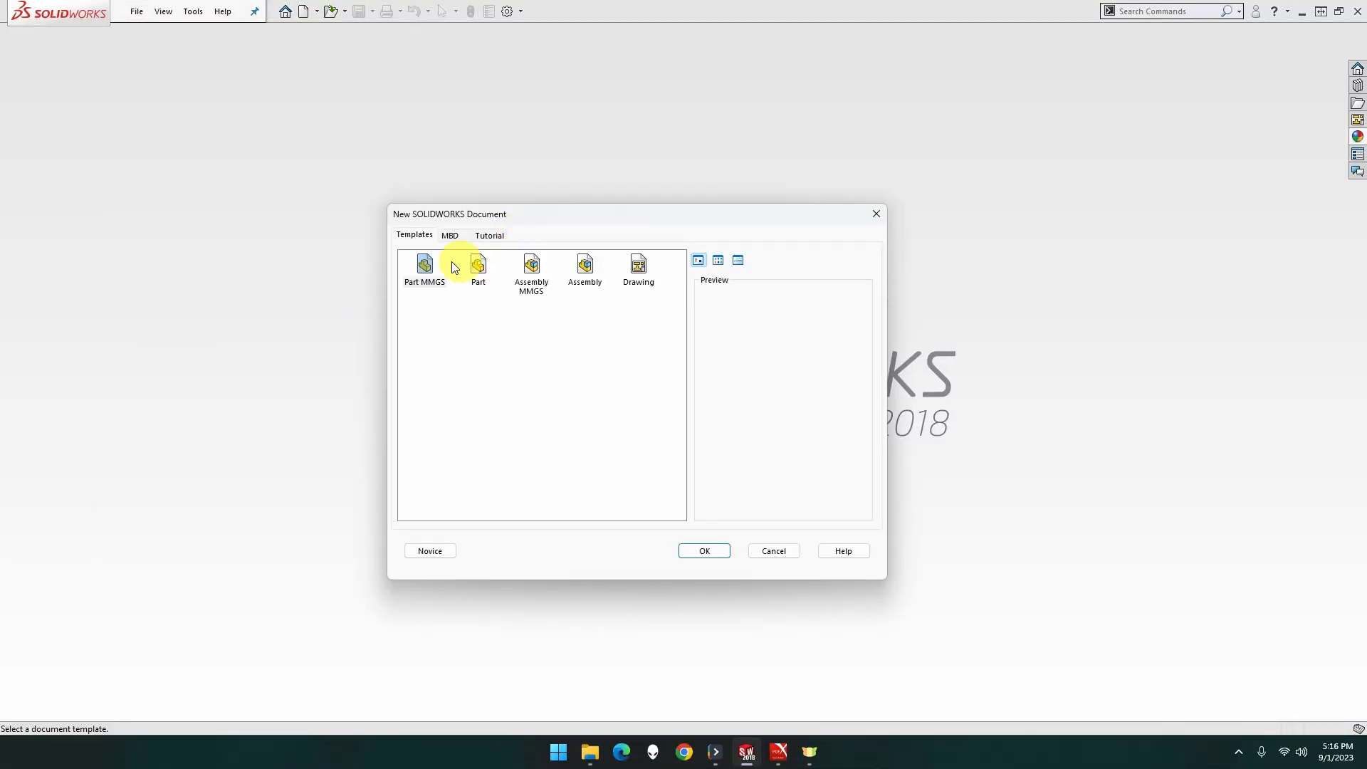
{"action": "double_click", "coordinate": [430, 265]}
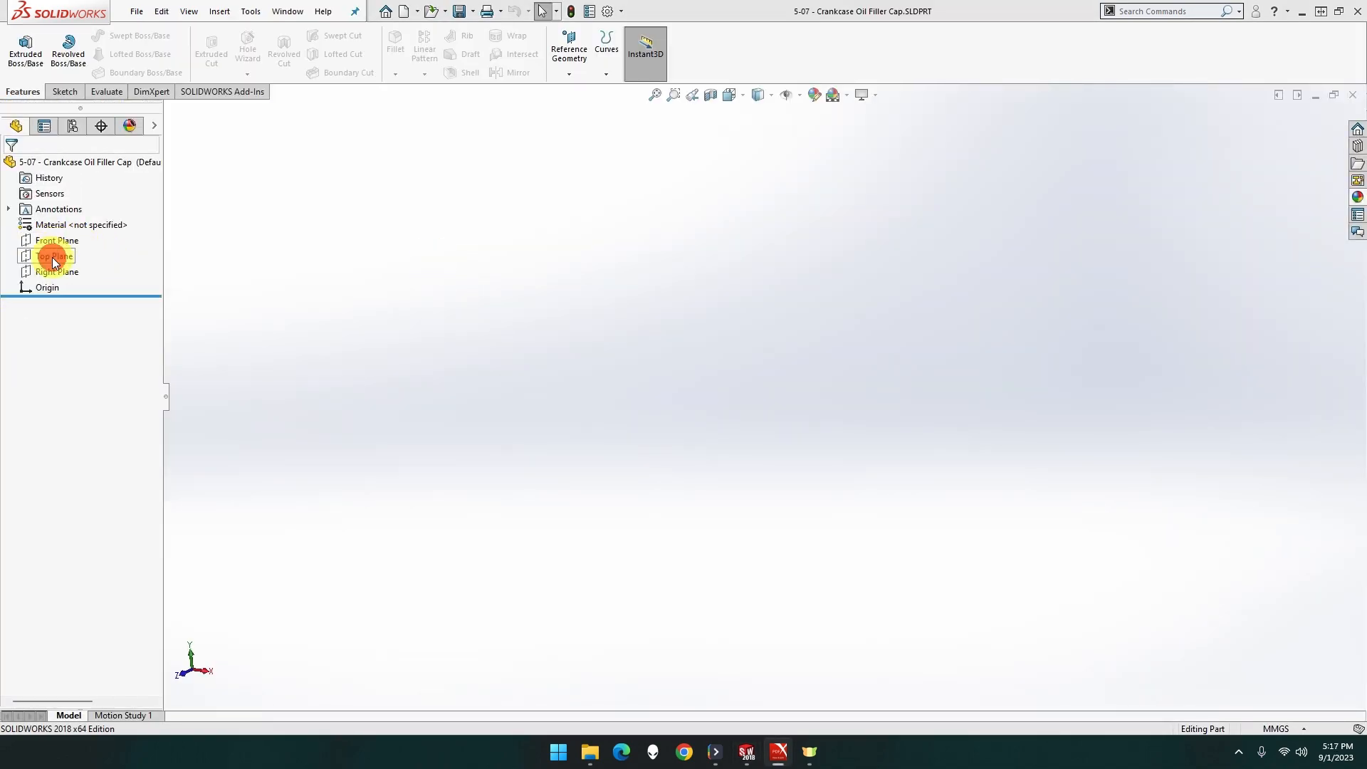
Start a sketch on the Top Plane and draw a circle of about 34 mm radius centred on the origin.
{"action": "right_click", "coordinate": [53, 258]}
{"action": "left_click", "coordinate": [63, 239]}
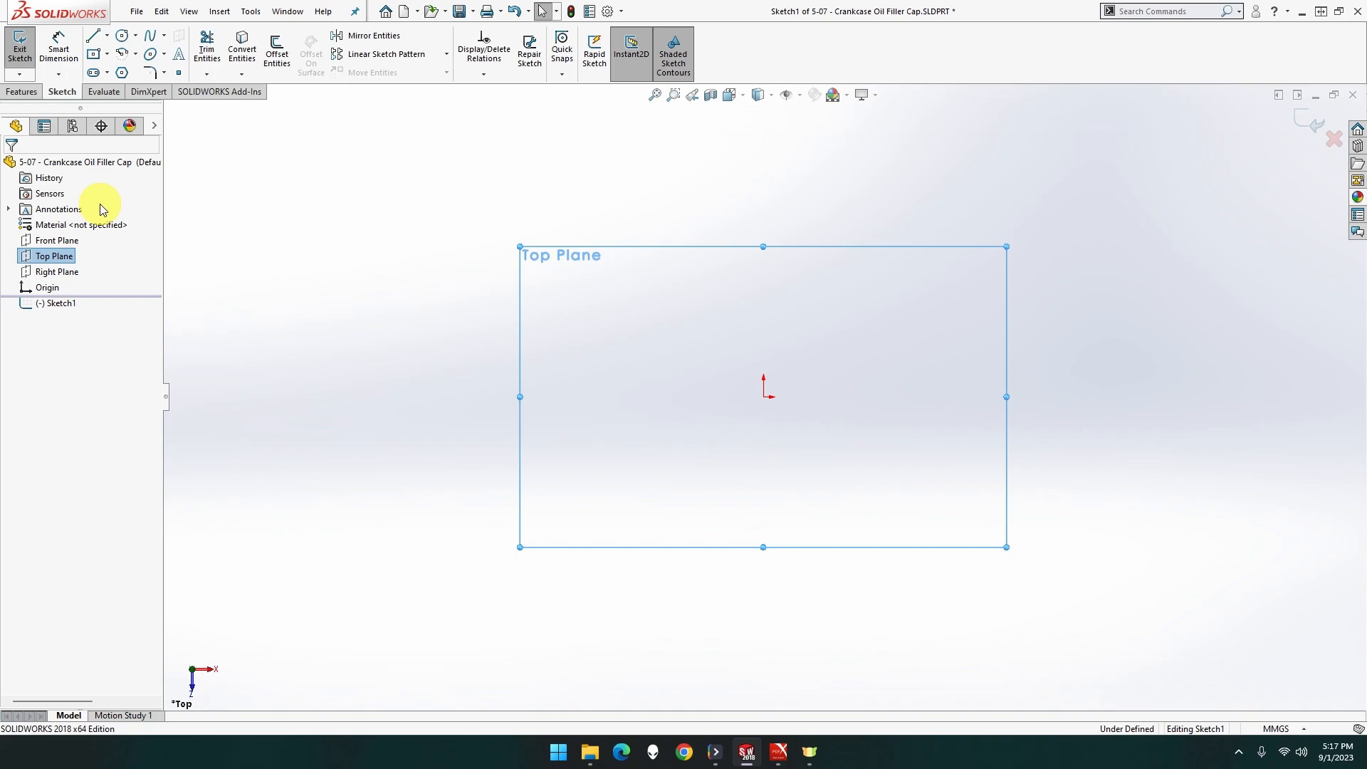
{"action": "left_click", "coordinate": [123, 38]}
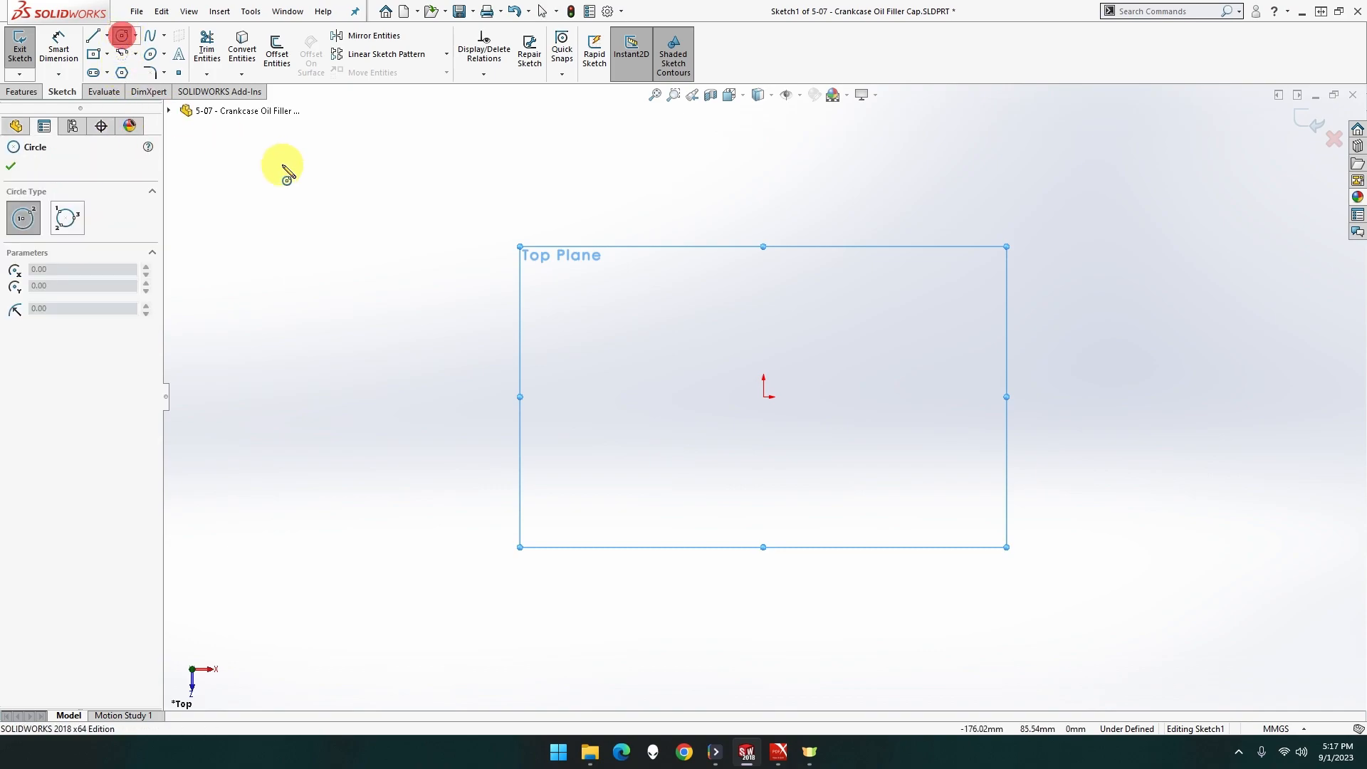
{"action": "left_click_drag", "start_coordinate": [763, 397], "coordinate": [839, 451]}
Dimension the circle's diameter and set it to 25 mm.
{"action": "left_click", "coordinate": [55, 63]}
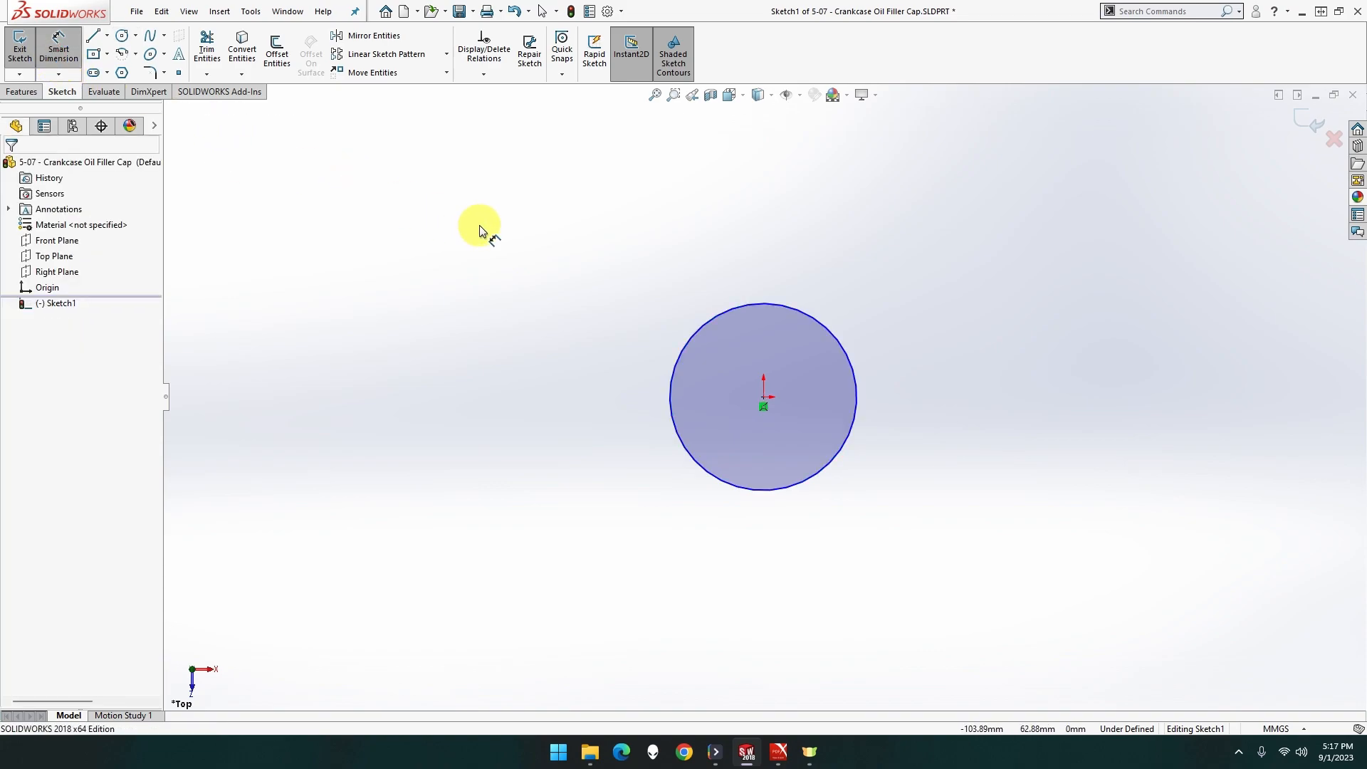
{"action": "left_click", "coordinate": [736, 308]}
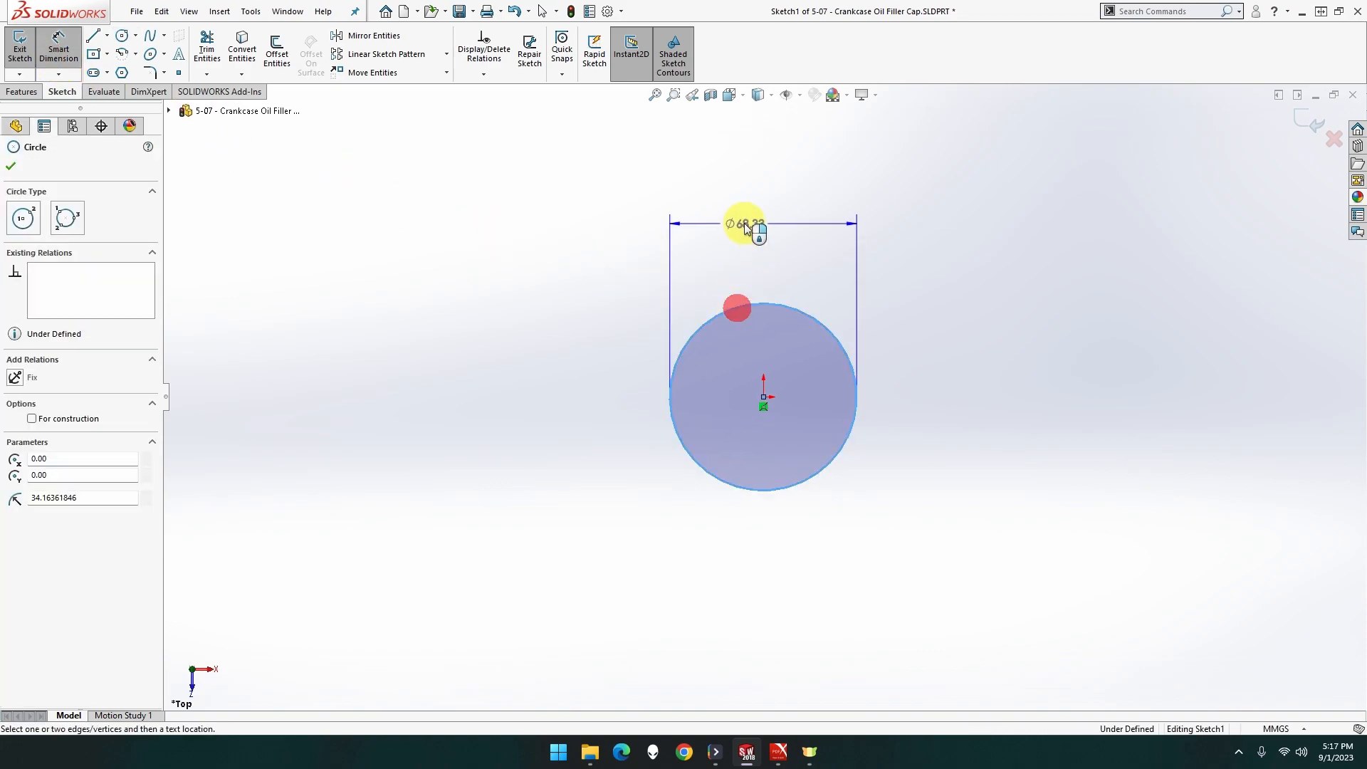
{"action": "left_click", "coordinate": [591, 186]}
{"action": "type", "text": "25"}
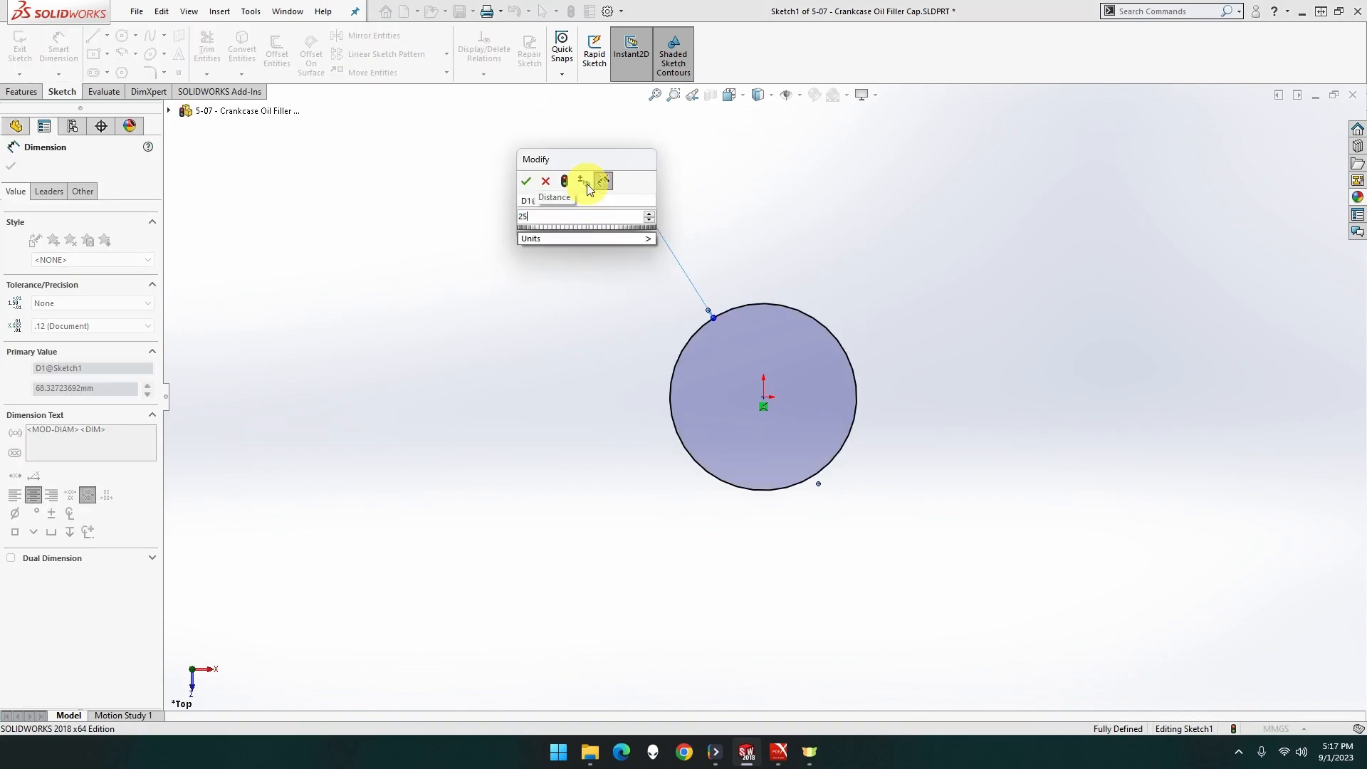
{"action": "key", "text": "Return"}
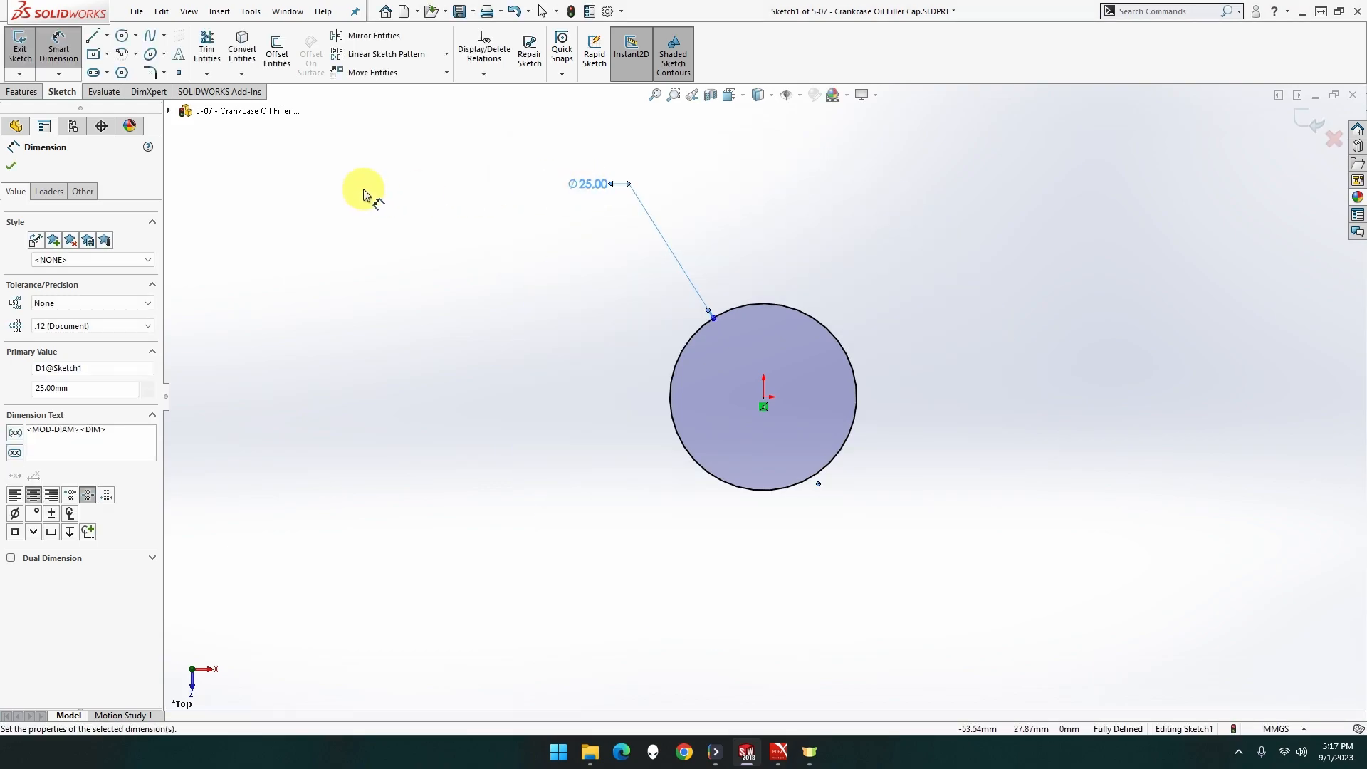
Extrude the circle 9 mm with the Mid Plane end condition.
{"action": "left_click", "coordinate": [15, 91]}
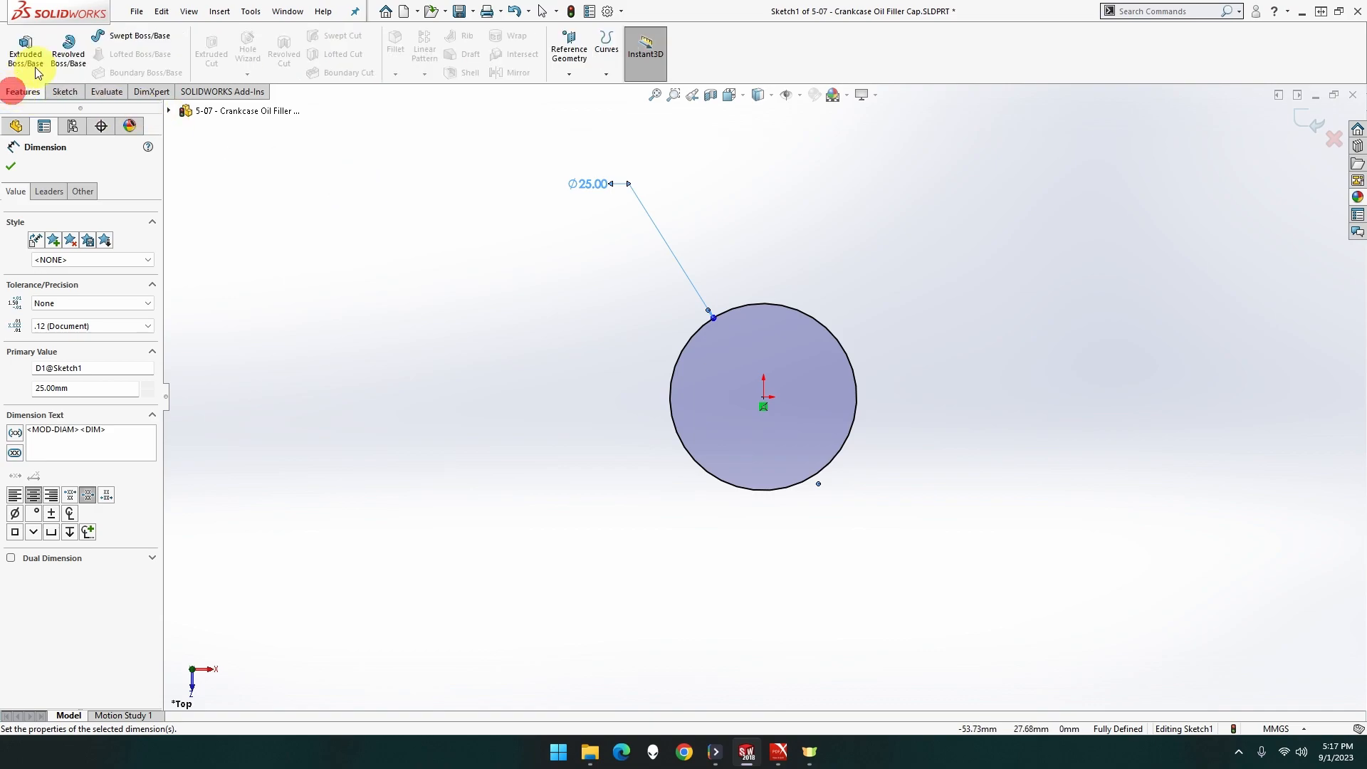
{"action": "left_click", "coordinate": [37, 67]}
{"action": "type", "text": "9"}
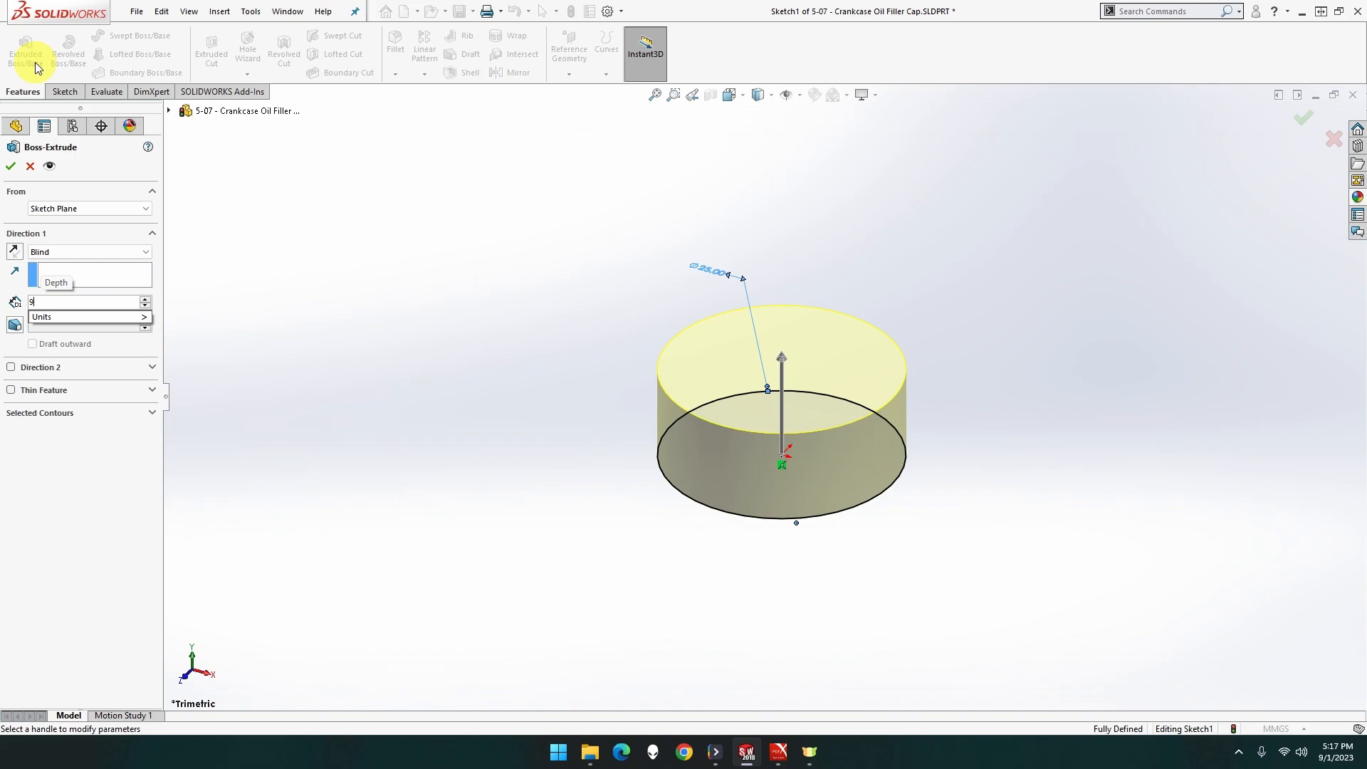
{"action": "left_click", "coordinate": [80, 254]}
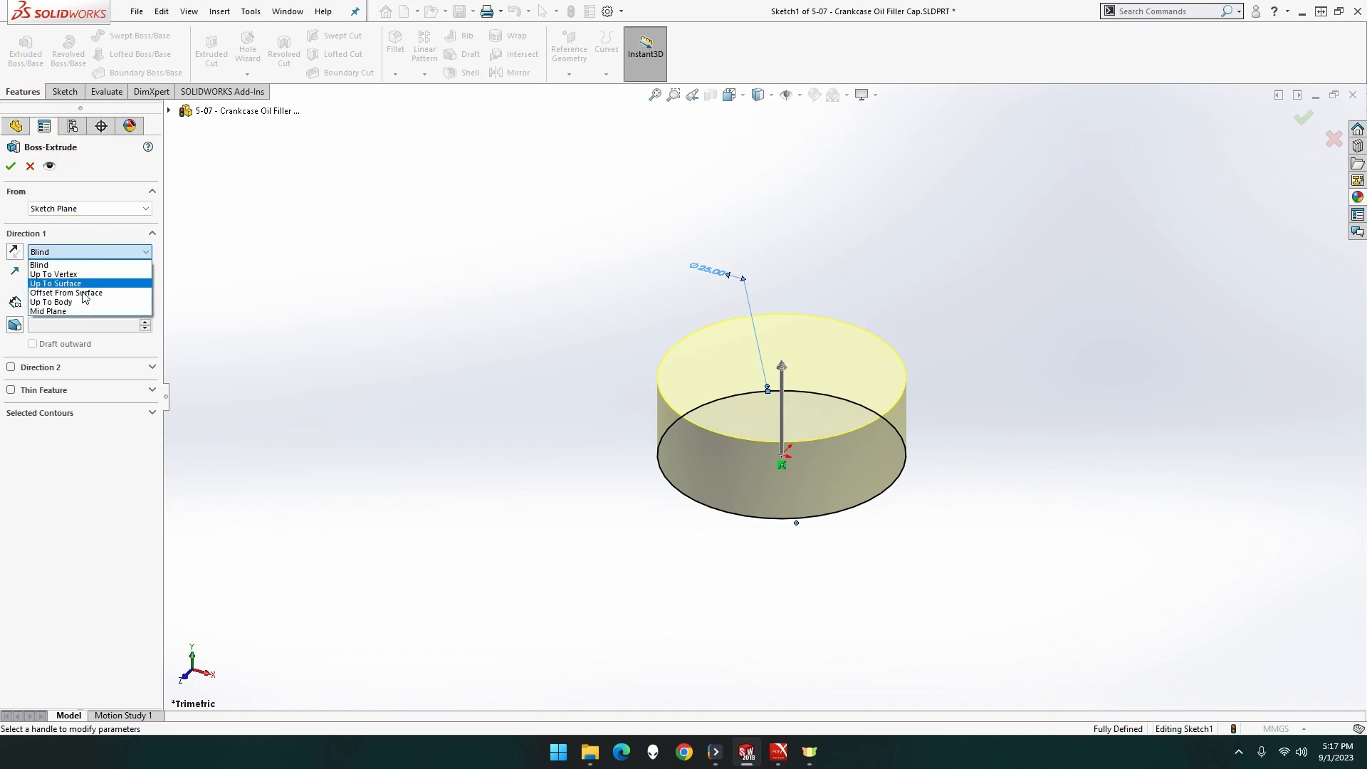
{"action": "left_click", "coordinate": [78, 311]}
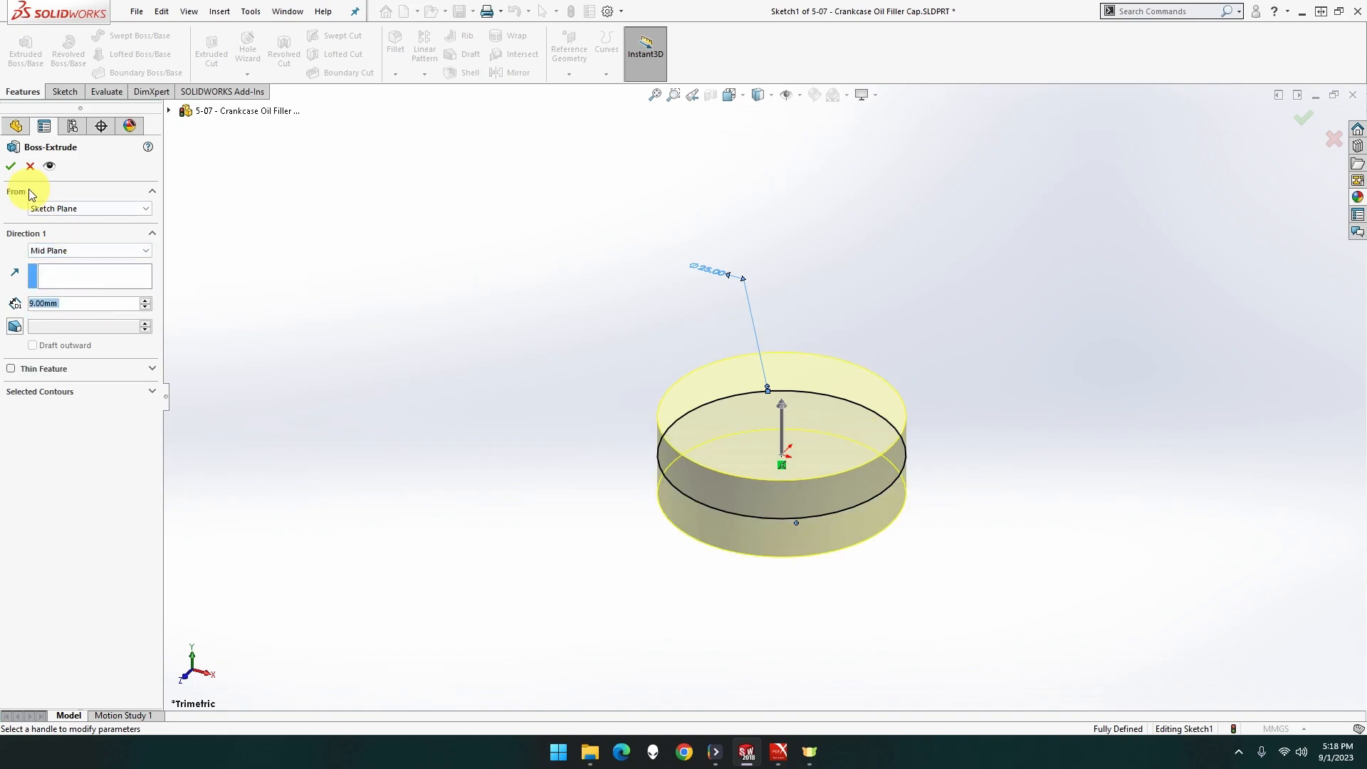
{"action": "left_click", "coordinate": [10, 169]}
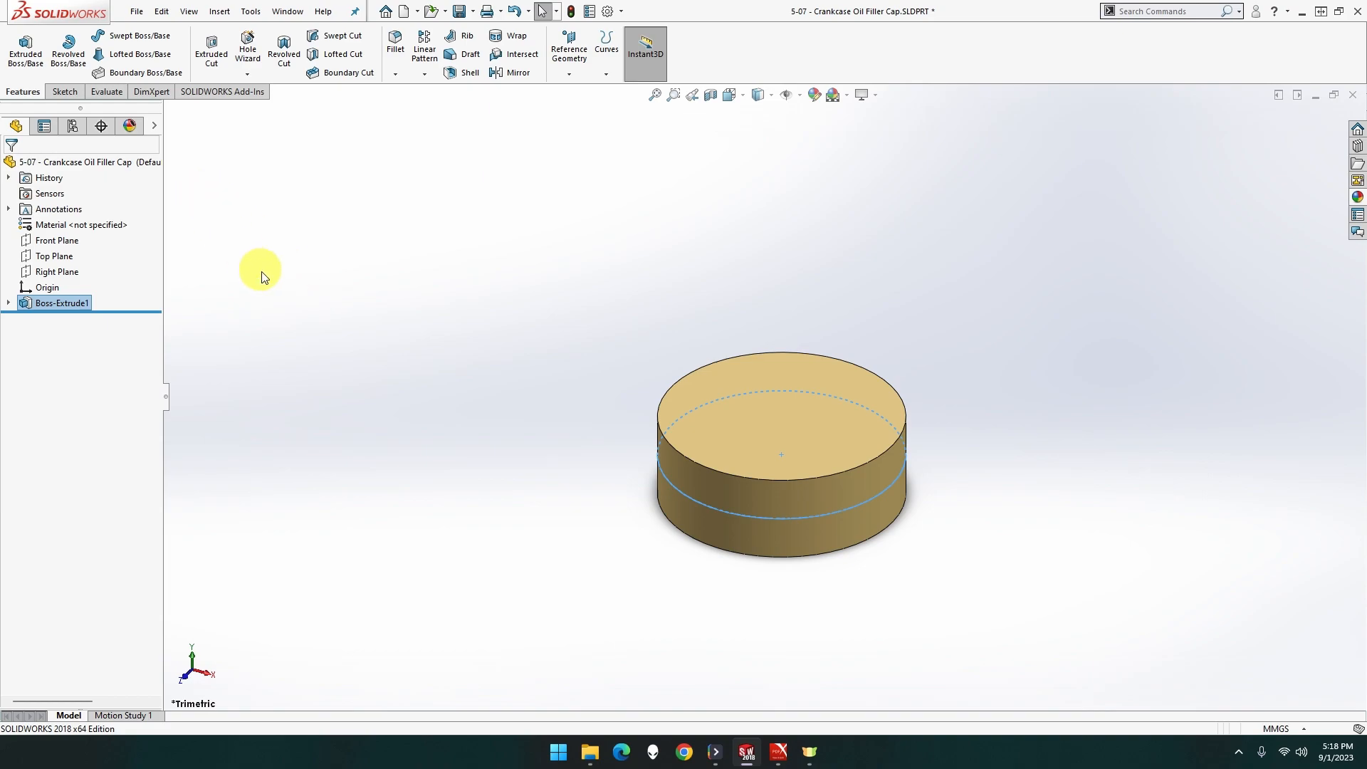
Start a sketch on the disc's bottom face and draw a circle of about 9.5 mm radius centred on the origin.
{"action": "middle_click_drag", "start_coordinate": [550, 397], "coordinate": [736, 521]}
{"action": "right_click", "coordinate": [746, 508]}
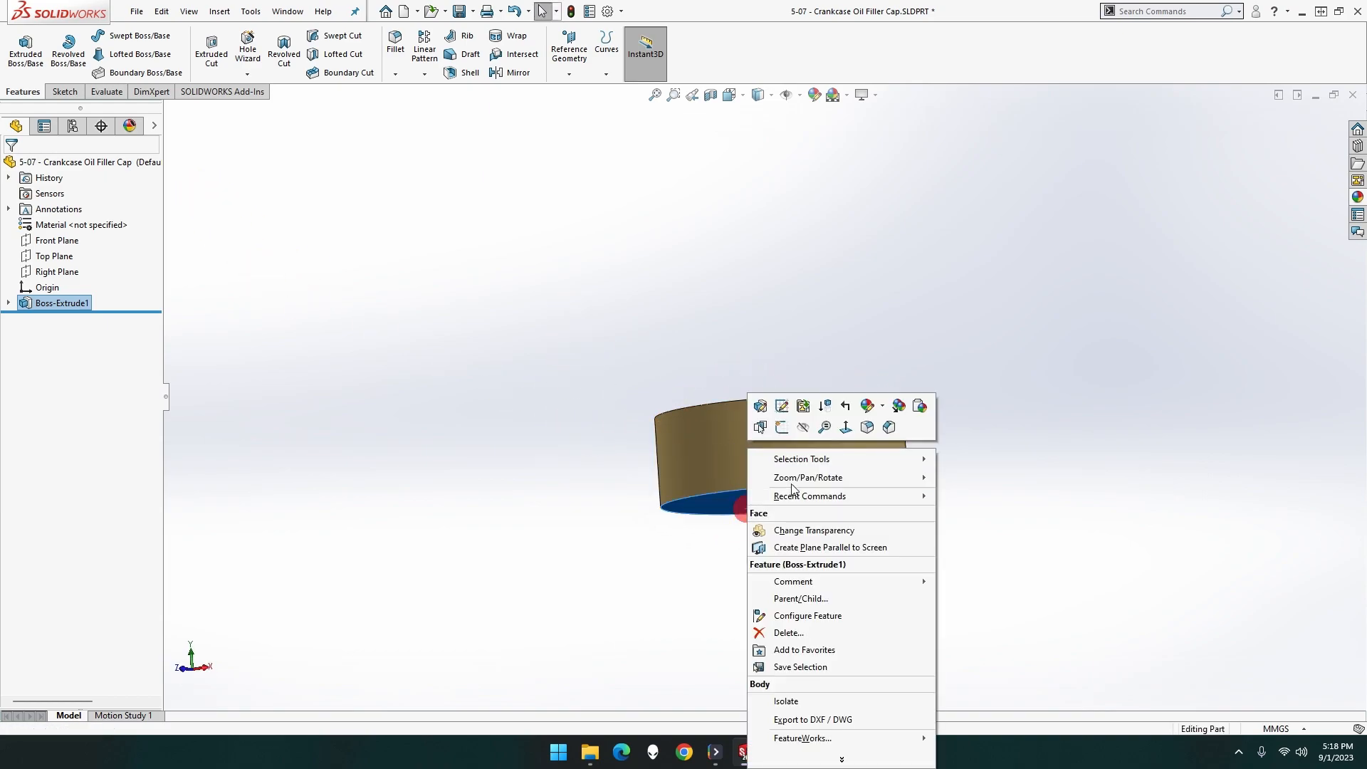
{"action": "left_click", "coordinate": [846, 427]}
{"action": "right_click", "coordinate": [791, 439]}
{"action": "left_click", "coordinate": [823, 416]}
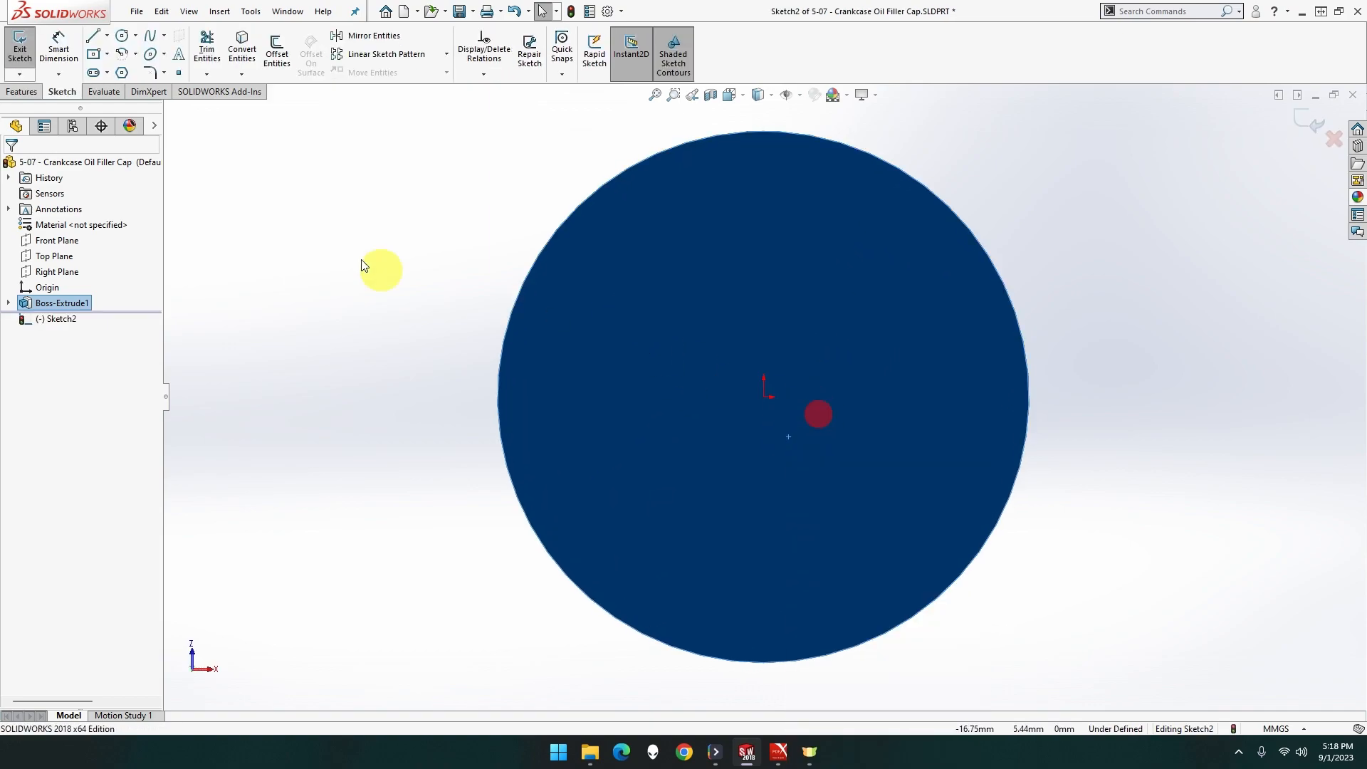
{"action": "left_click", "coordinate": [122, 44]}
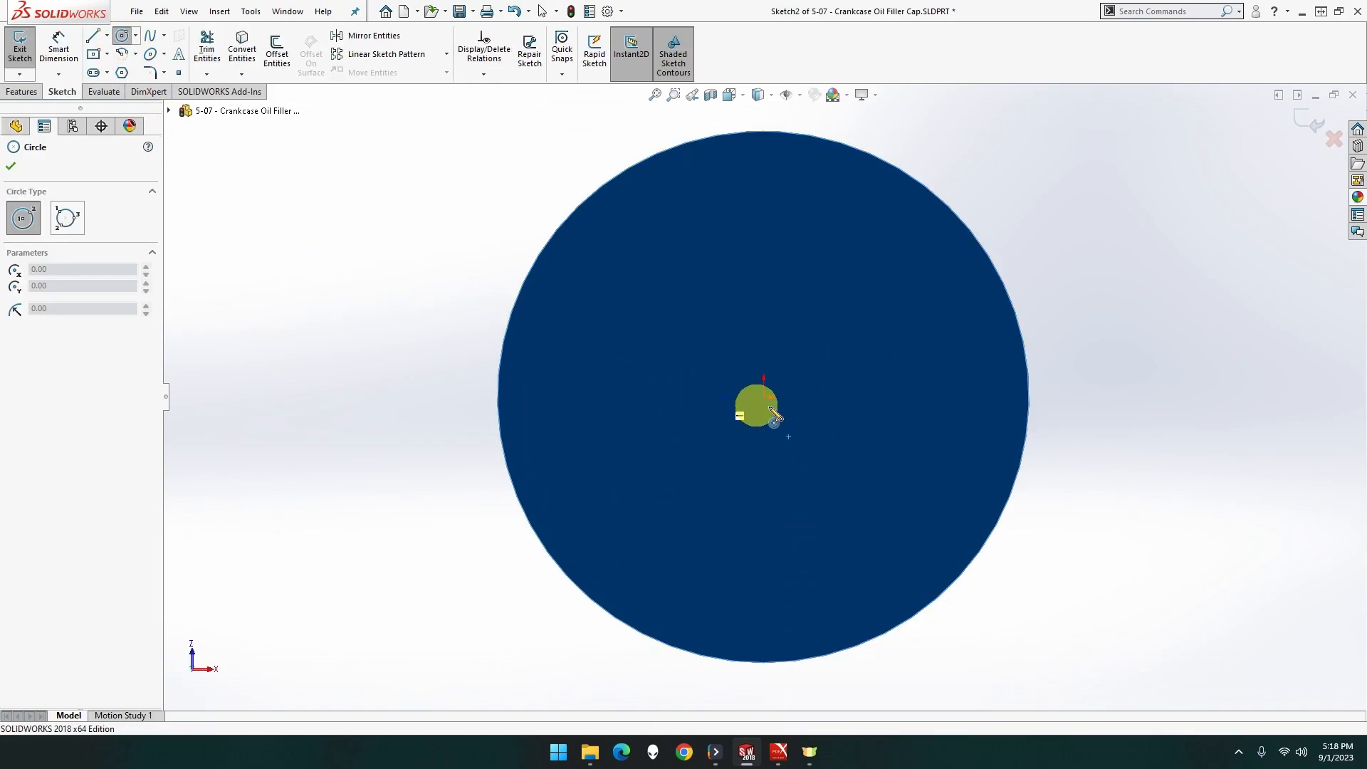
{"action": "left_click", "coordinate": [765, 397]}
{"action": "left_click", "coordinate": [933, 507]}
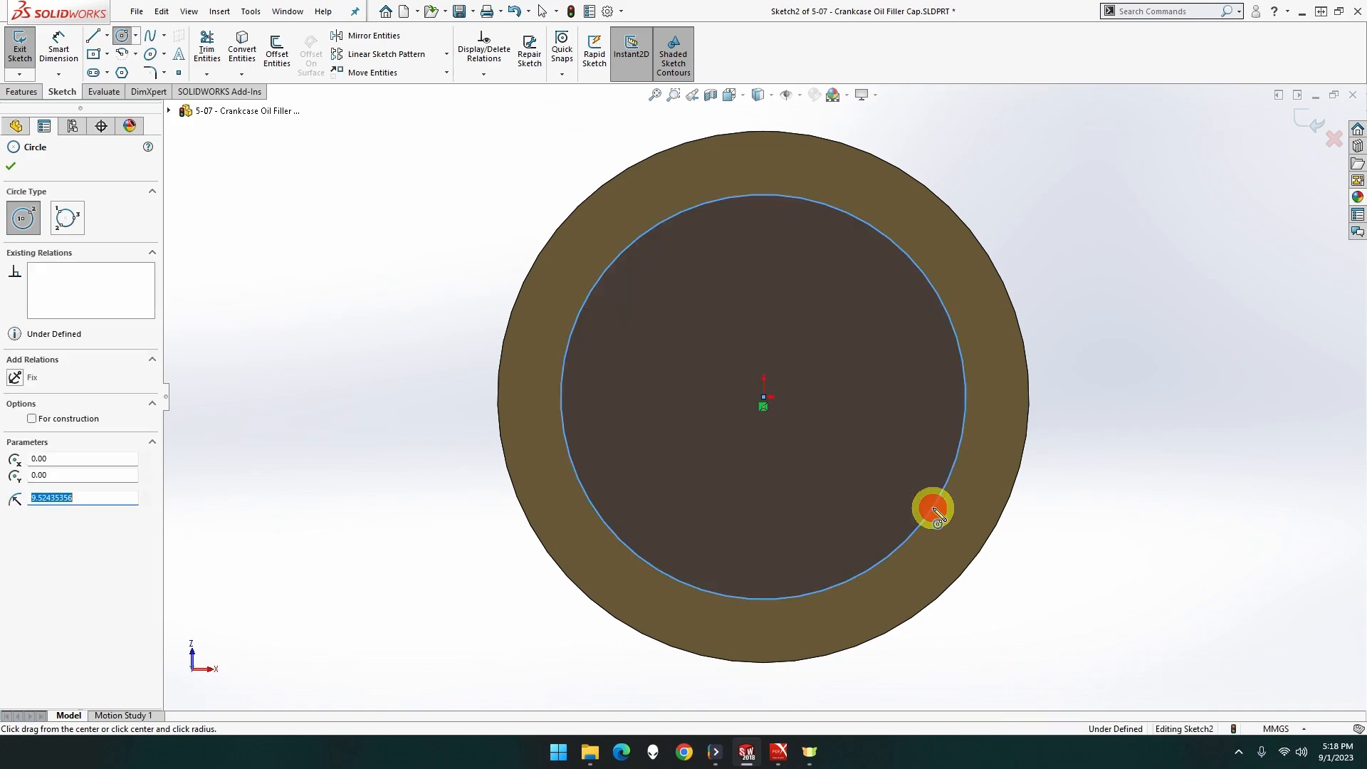
Dimension the new circle's diameter and set it to 16 mm.
{"action": "left_click", "coordinate": [74, 63]}
{"action": "left_click", "coordinate": [608, 266]}
{"action": "left_click", "coordinate": [441, 136]}
{"action": "type", "text": "16"}
{"action": "key", "text": "Return"}
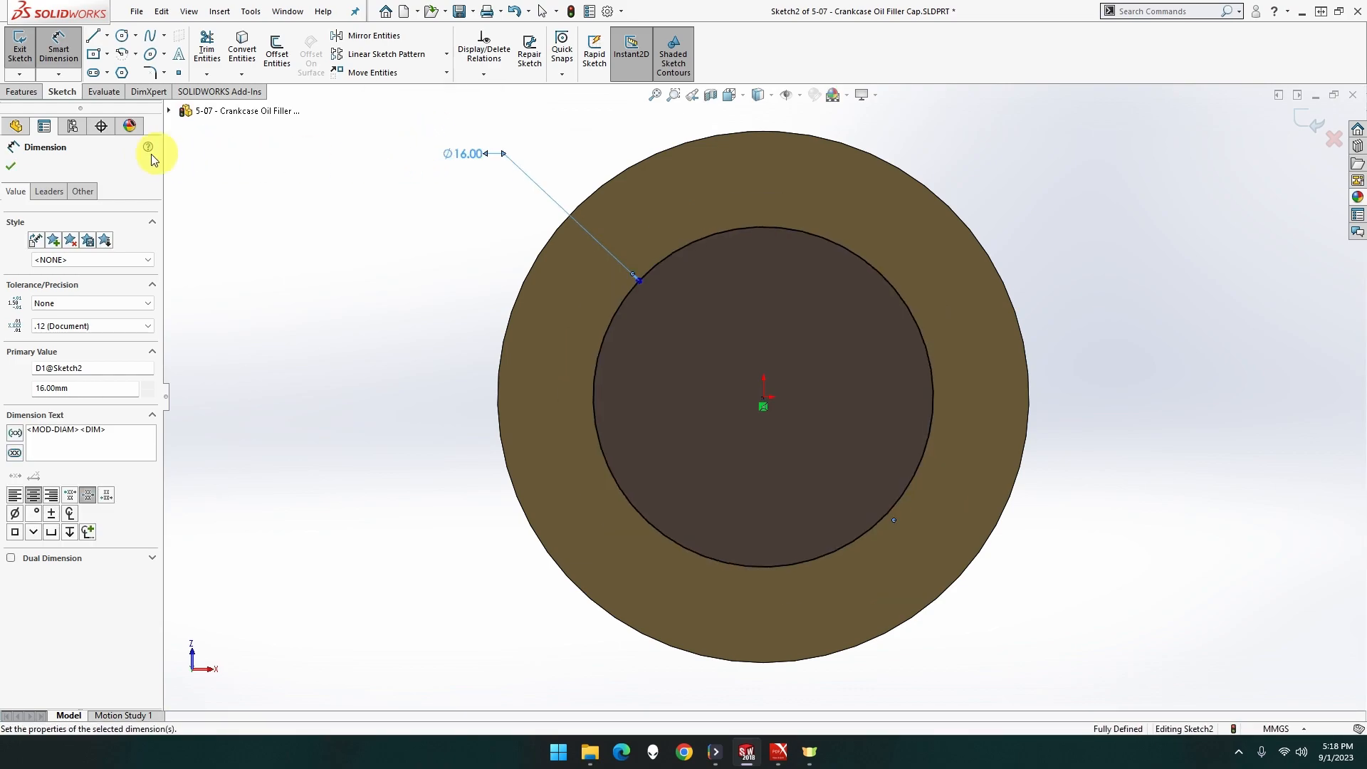
Extrude the 16 mm circle as a blind boss 12 mm deep, merged with the disc.
{"action": "left_click", "coordinate": [23, 93]}
{"action": "left_click", "coordinate": [25, 64]}
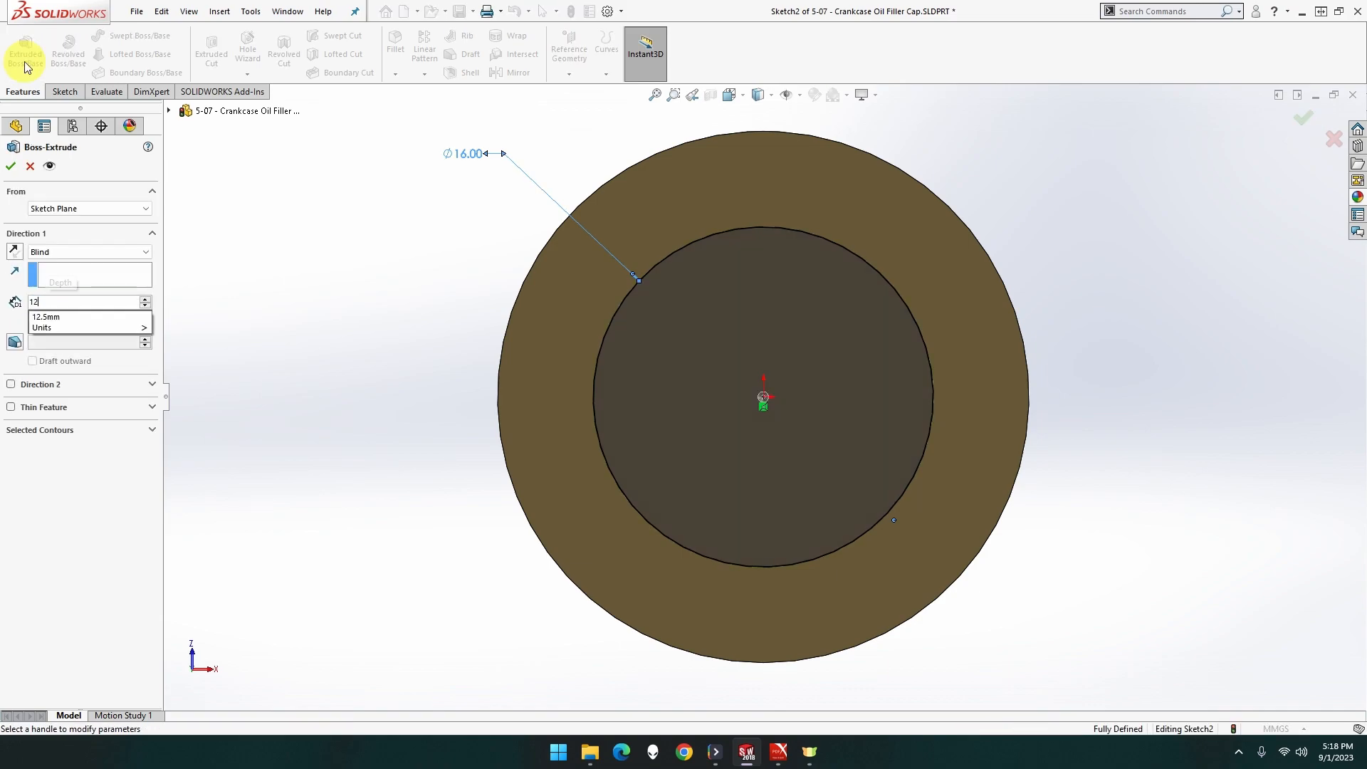
{"action": "left_click", "coordinate": [10, 166]}
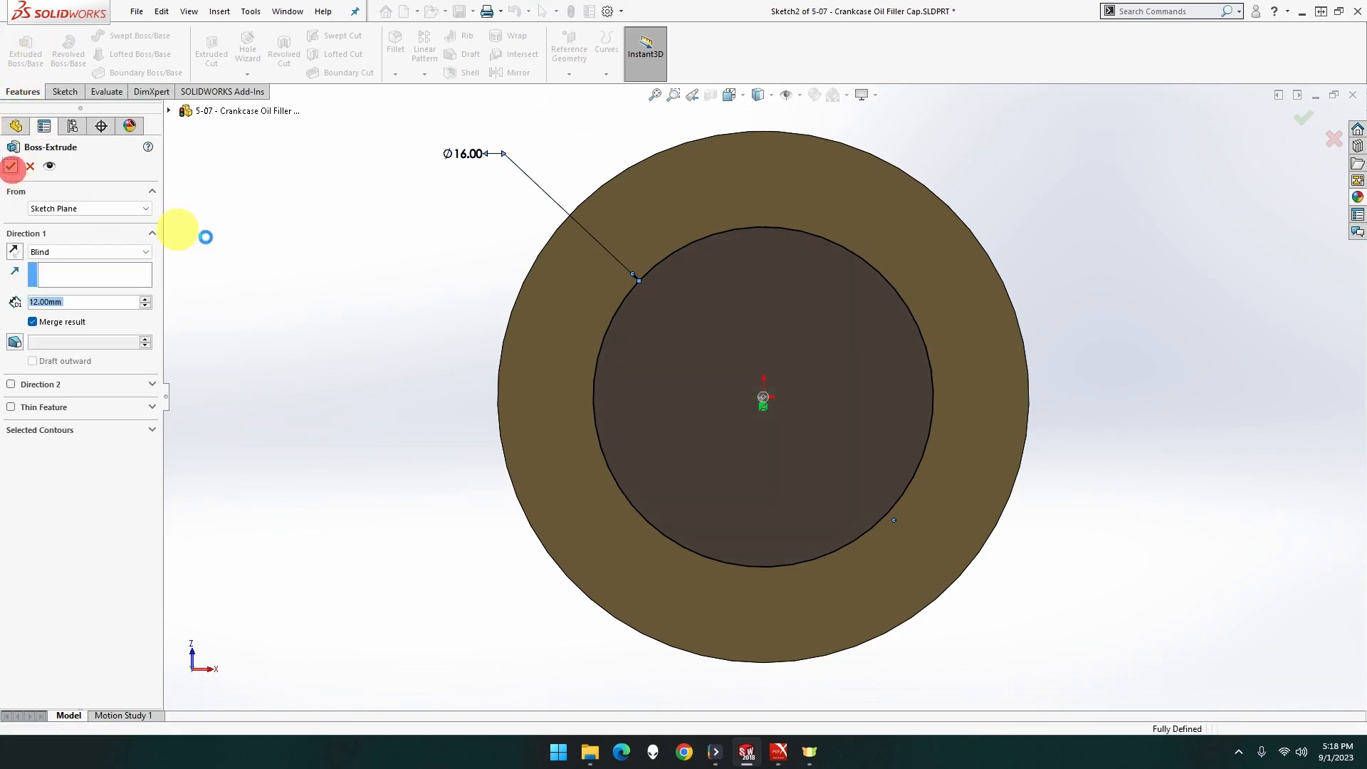
{"action": "middle_click_drag", "start_coordinate": [366, 287], "coordinate": [376, 351]}
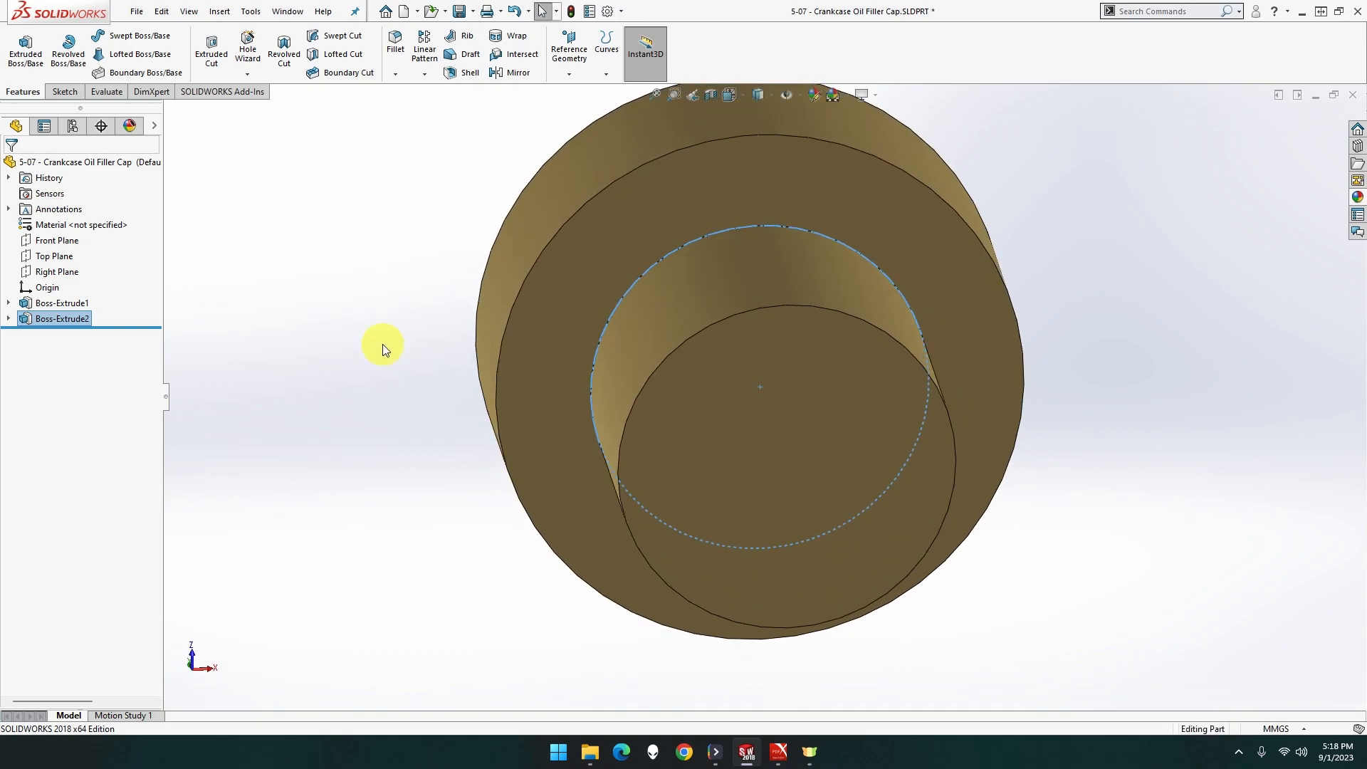
{"action": "left_click", "coordinate": [247, 73]}
{"action": "left_click", "coordinate": [266, 124]}
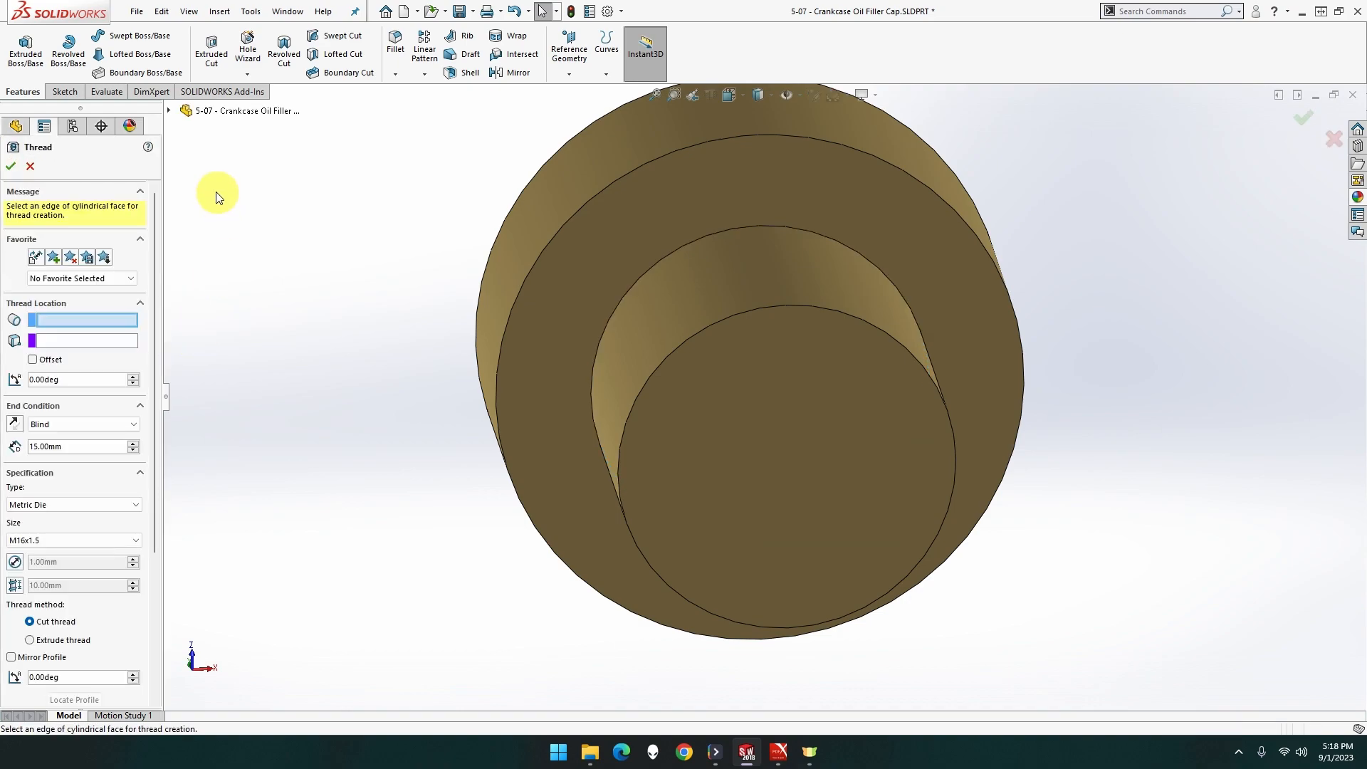
{"action": "left_click", "coordinate": [32, 170]}
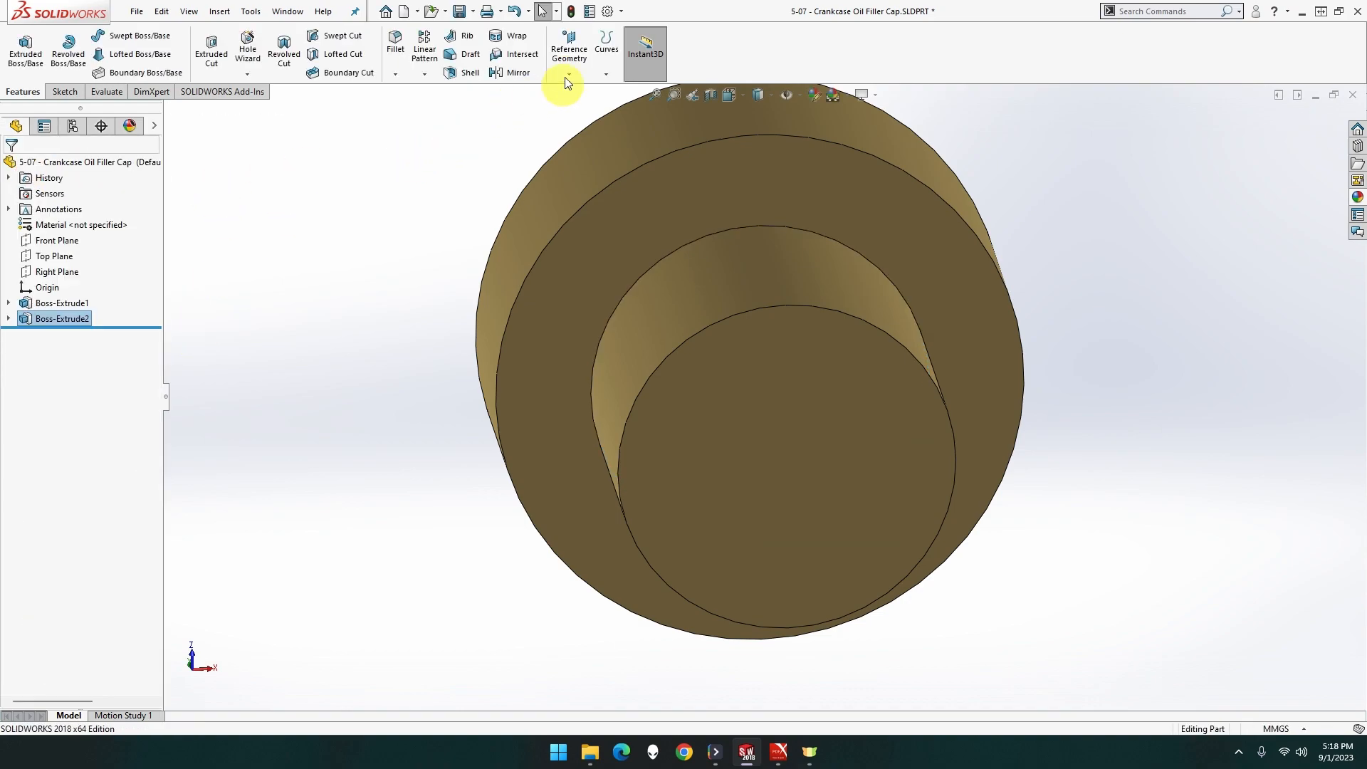
Create a reference plane offset 10 mm outward from the free end face of the small boss.
{"action": "left_click", "coordinate": [567, 77]}
{"action": "left_click", "coordinate": [569, 89]}
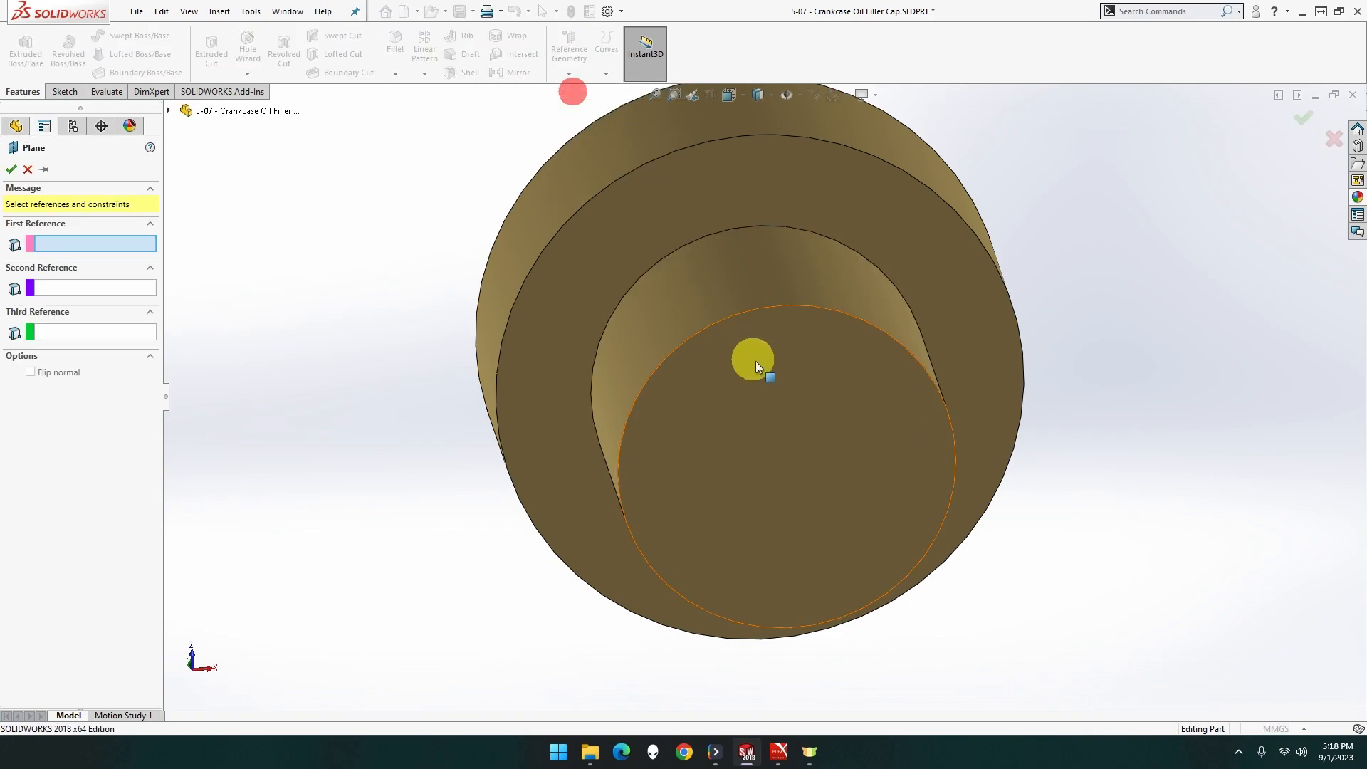
{"action": "left_click", "coordinate": [757, 364]}
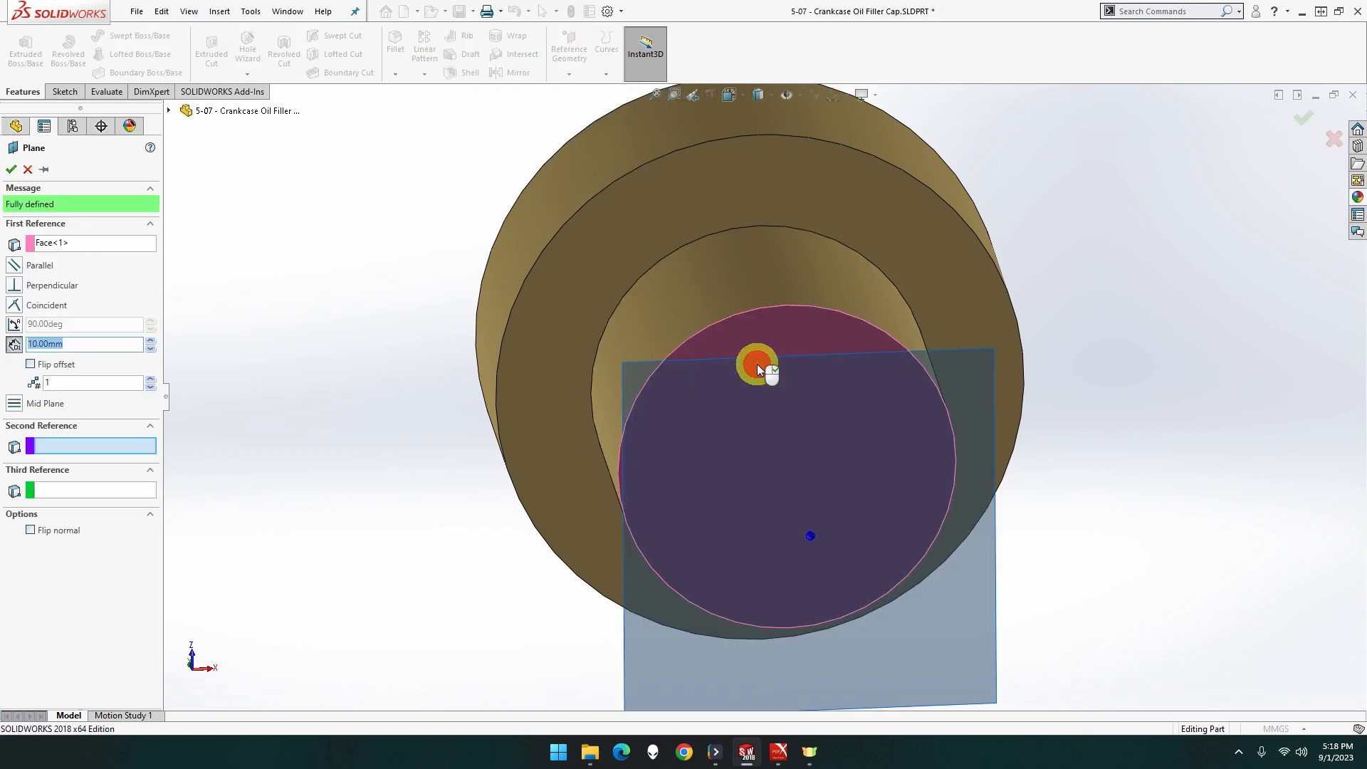
{"action": "left_click", "coordinate": [12, 169]}
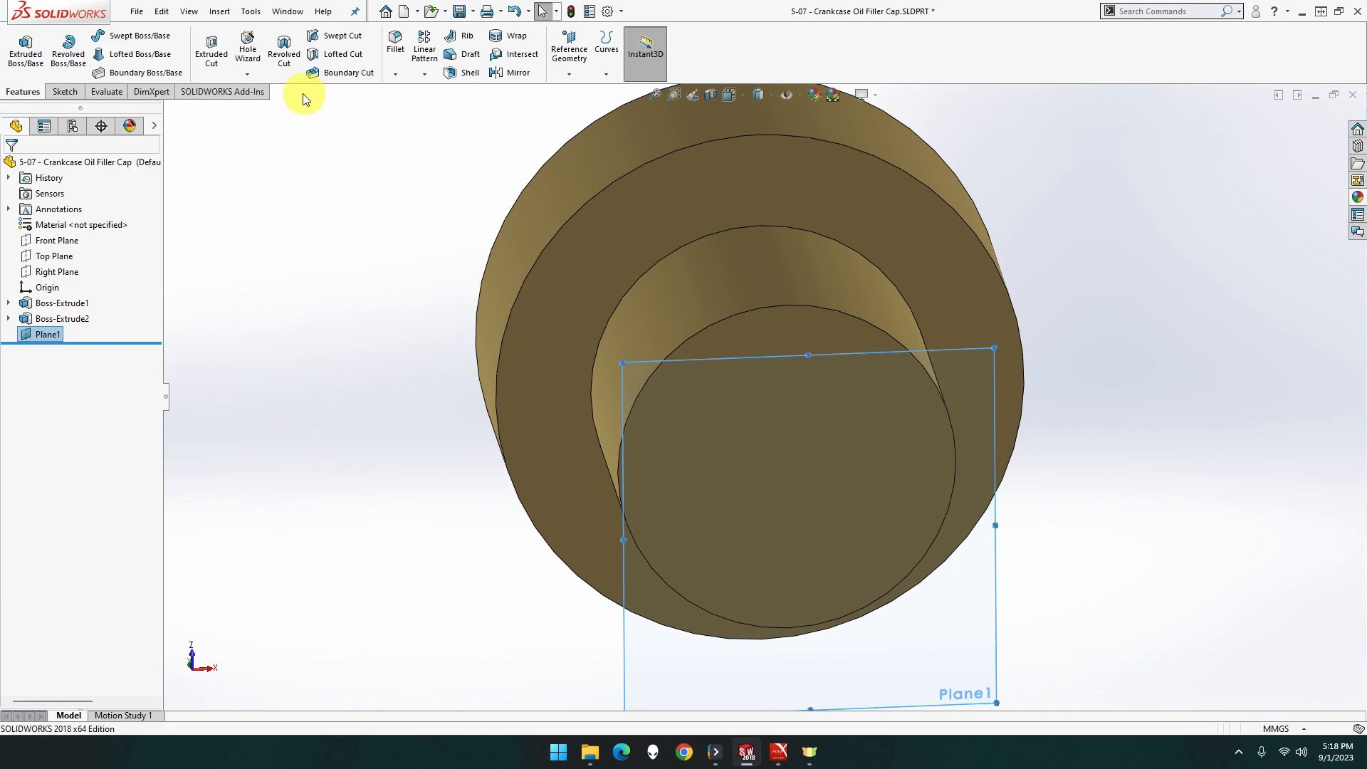
Start a Thread on the small boss's free end edge, using the boss's end face as the start location.
{"action": "left_click", "coordinate": [246, 74]}
{"action": "left_click", "coordinate": [272, 124]}
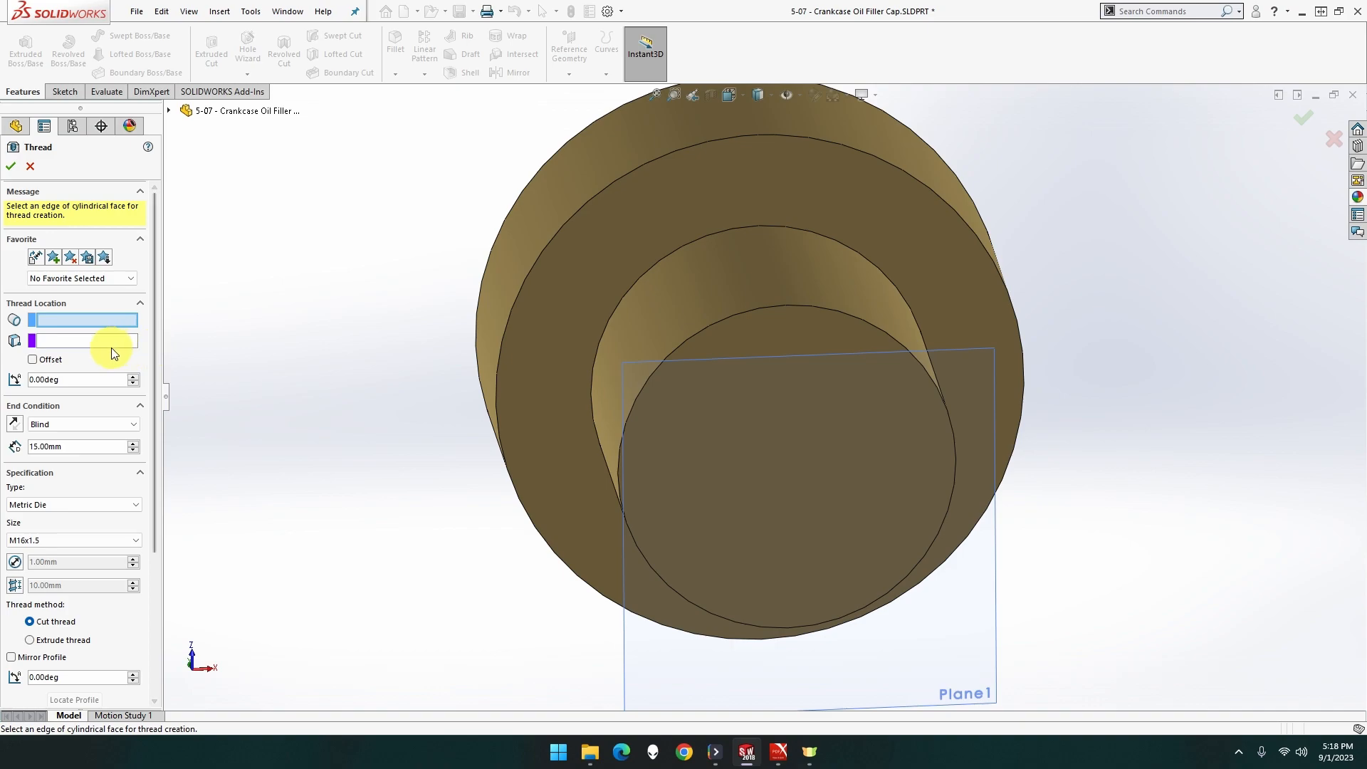
{"action": "left_click", "coordinate": [724, 315]}
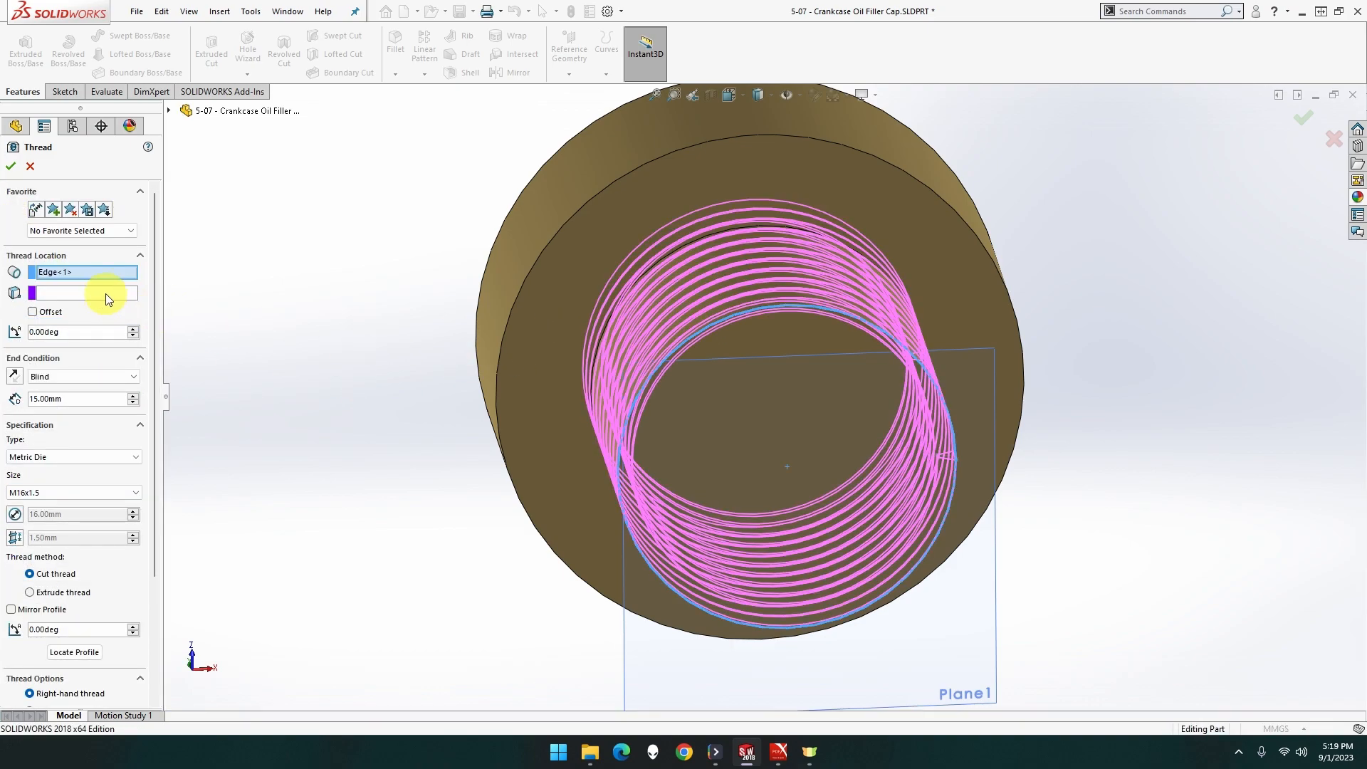
{"action": "left_click", "coordinate": [771, 402]}
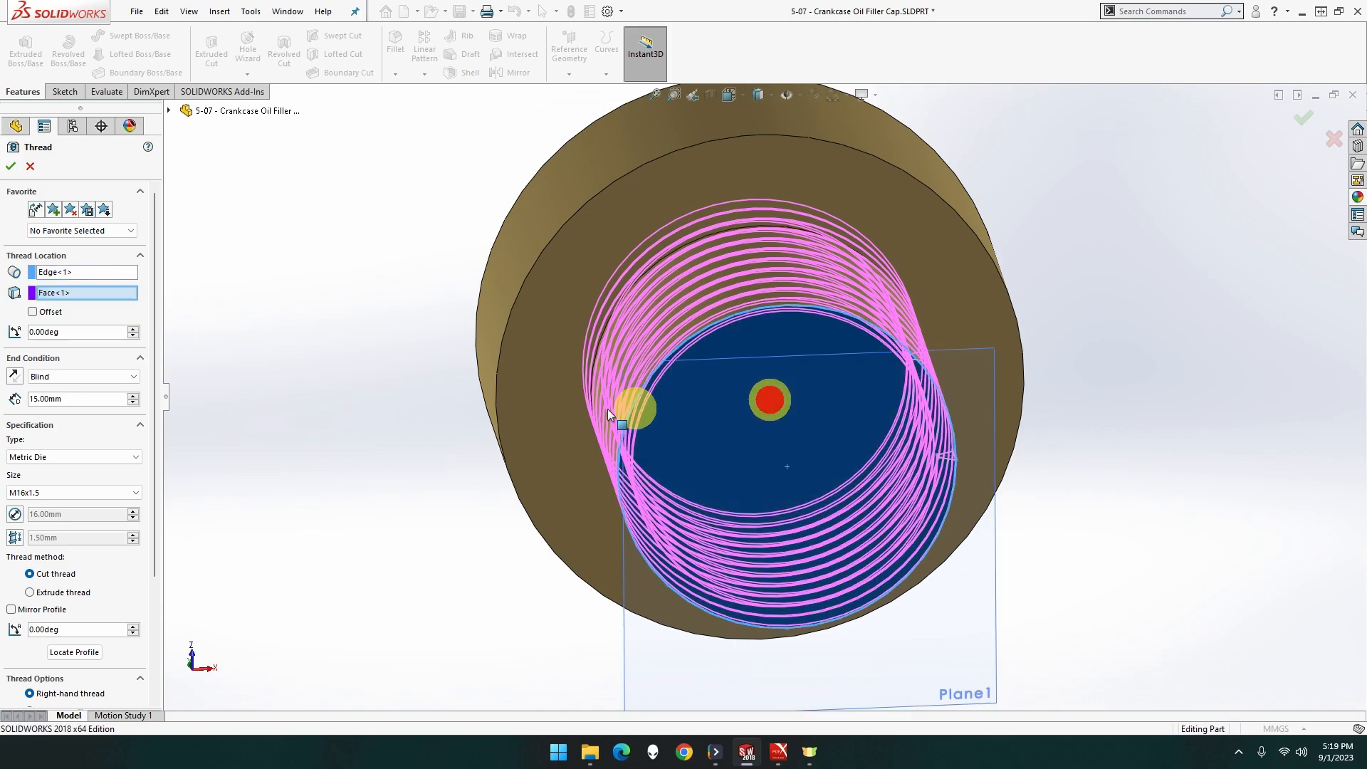
Set the thread's end condition to Up To Selection, ending at the edge where the small boss meets the disc.
{"action": "left_click", "coordinate": [93, 373]}
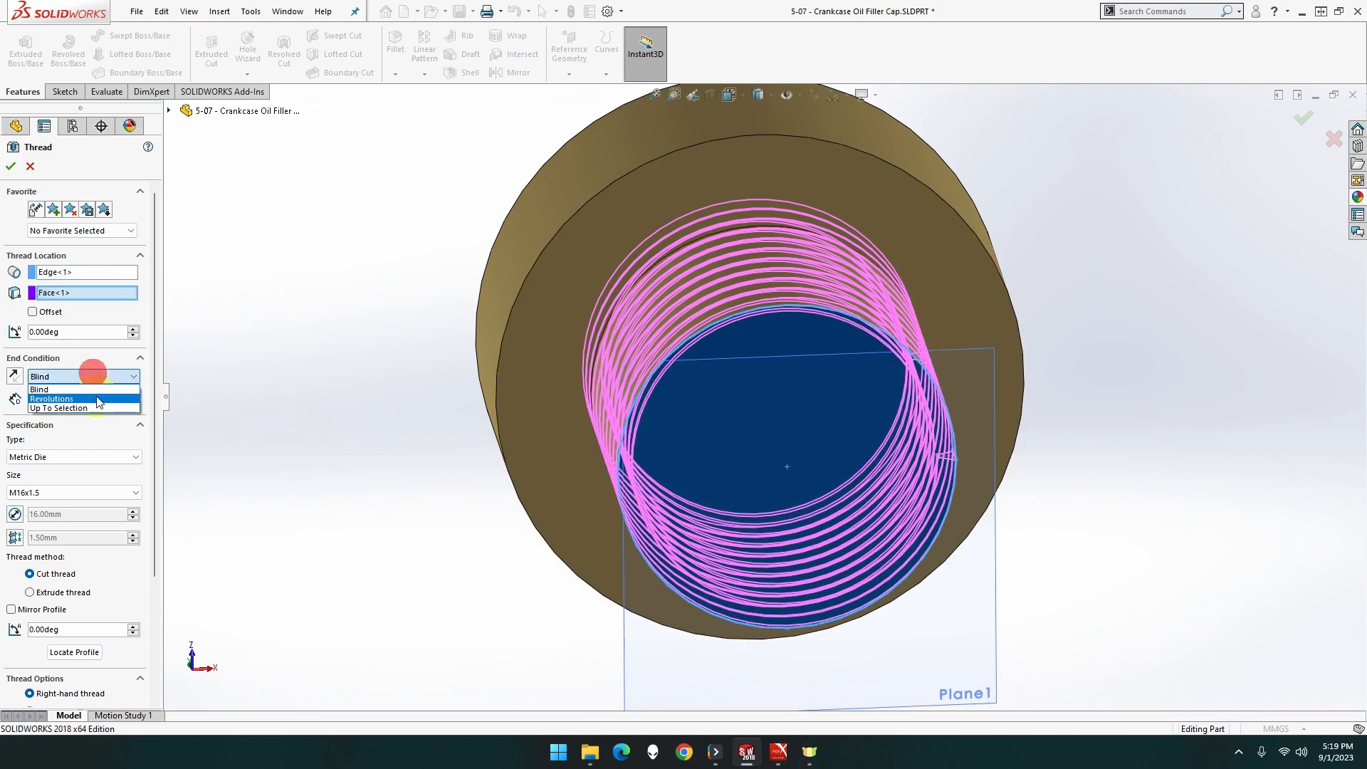
{"action": "left_click", "coordinate": [92, 408]}
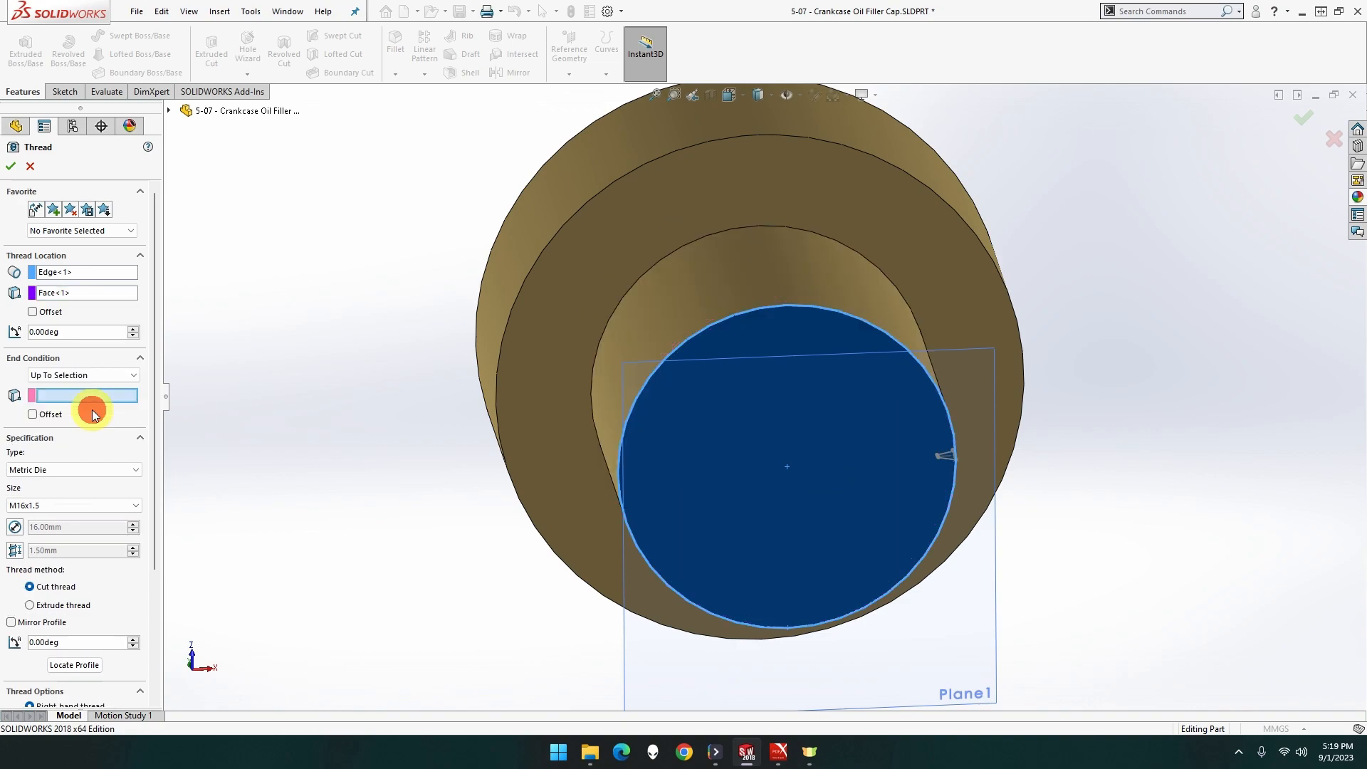
{"action": "left_click", "coordinate": [626, 295]}
{"action": "left_click", "coordinate": [625, 295]}
{"action": "middle_click_drag", "start_coordinate": [543, 323], "coordinate": [562, 360]}
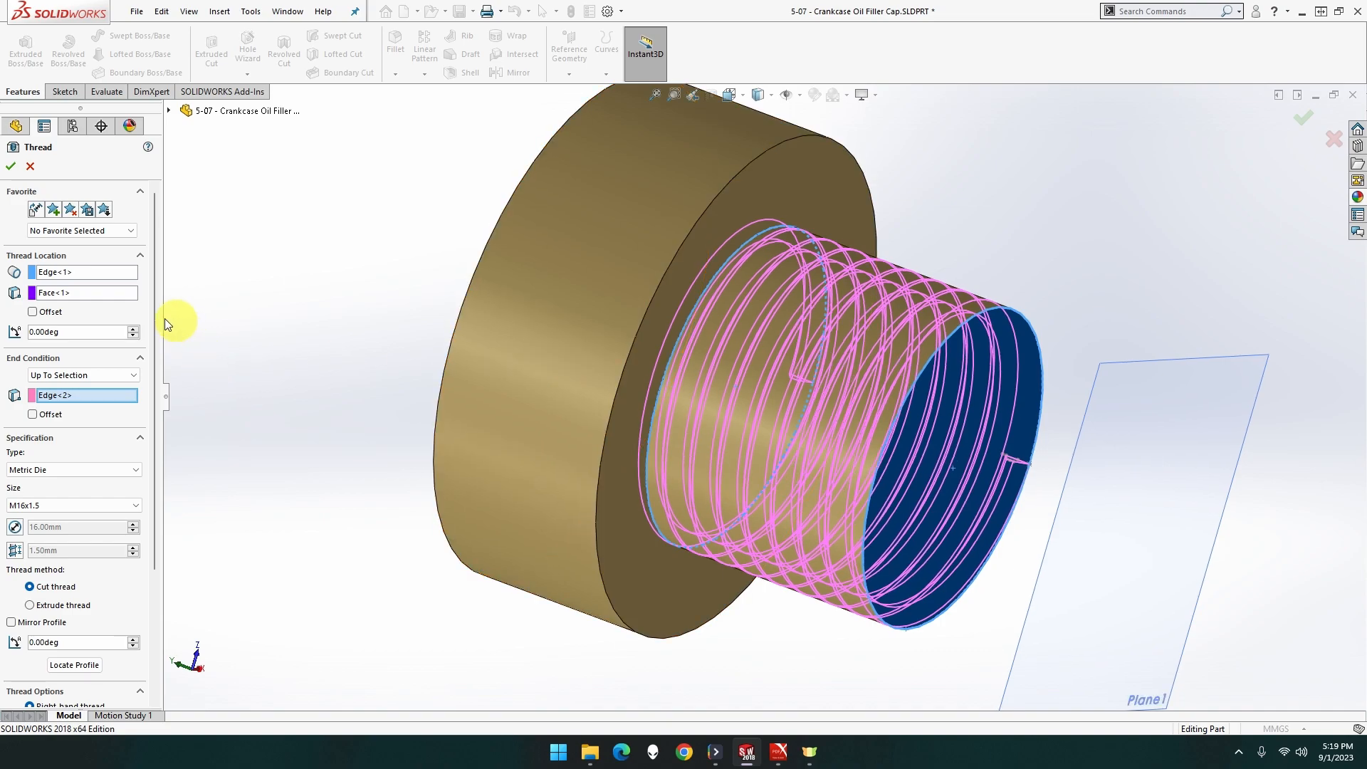
Replace the thread's start location with the reference plane offset beyond the boss's free end.
{"action": "left_click", "coordinate": [102, 292]}
{"action": "right_click", "coordinate": [101, 291]}
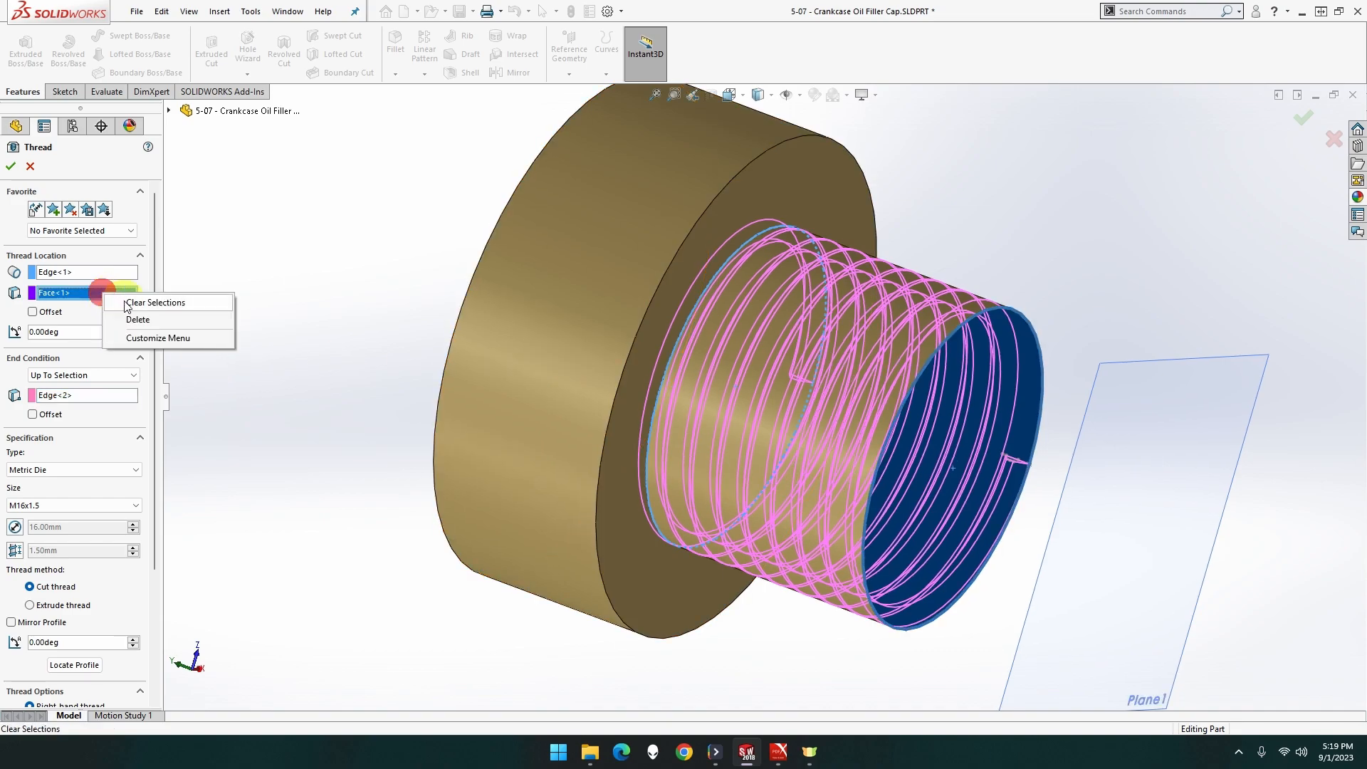
{"action": "left_click", "coordinate": [129, 303]}
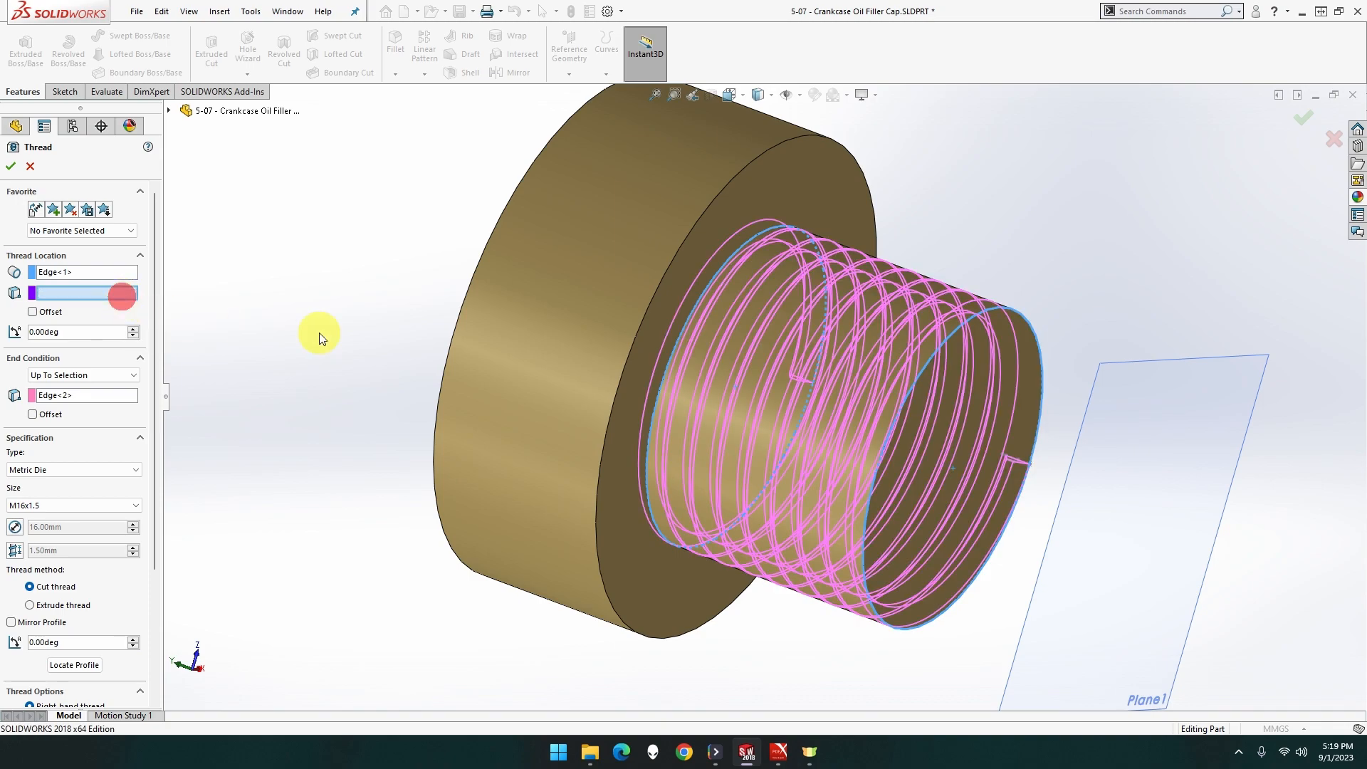
{"action": "left_click", "coordinate": [1191, 408]}
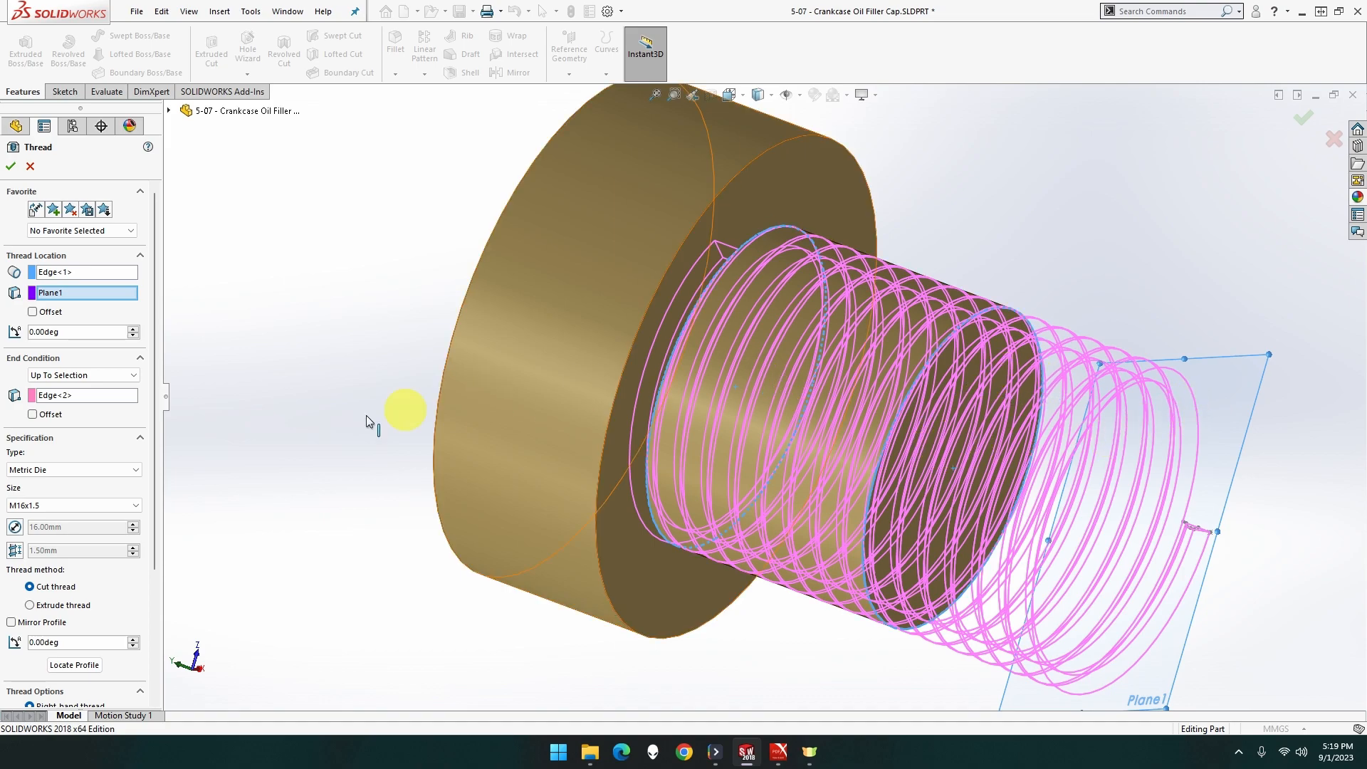
Trim the M16x1.5 Metric Die thread with its start and end faces and create it as a cut thread.
{"action": "left_click", "coordinate": [84, 607]}
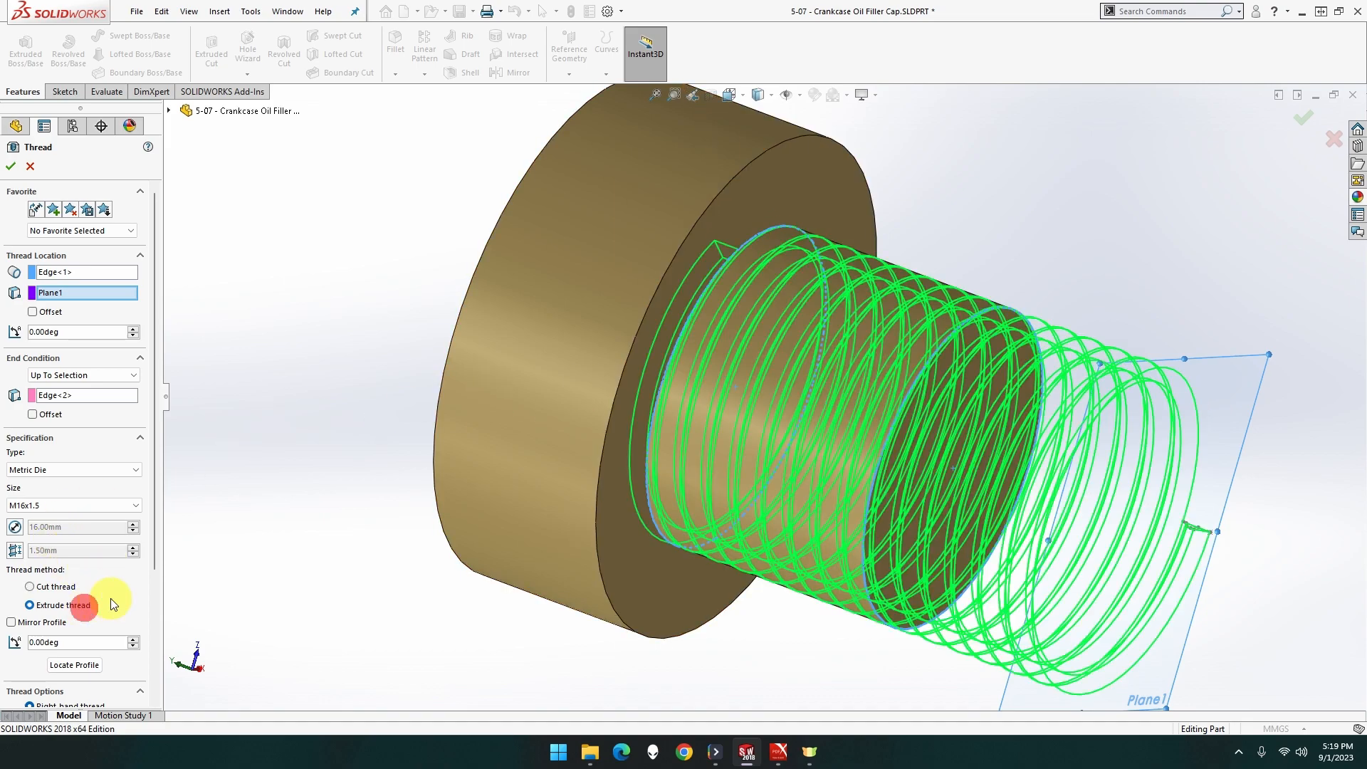
{"action": "scroll", "coordinate": [110, 599], "scroll_direction": "down", "scroll_amount": 3}
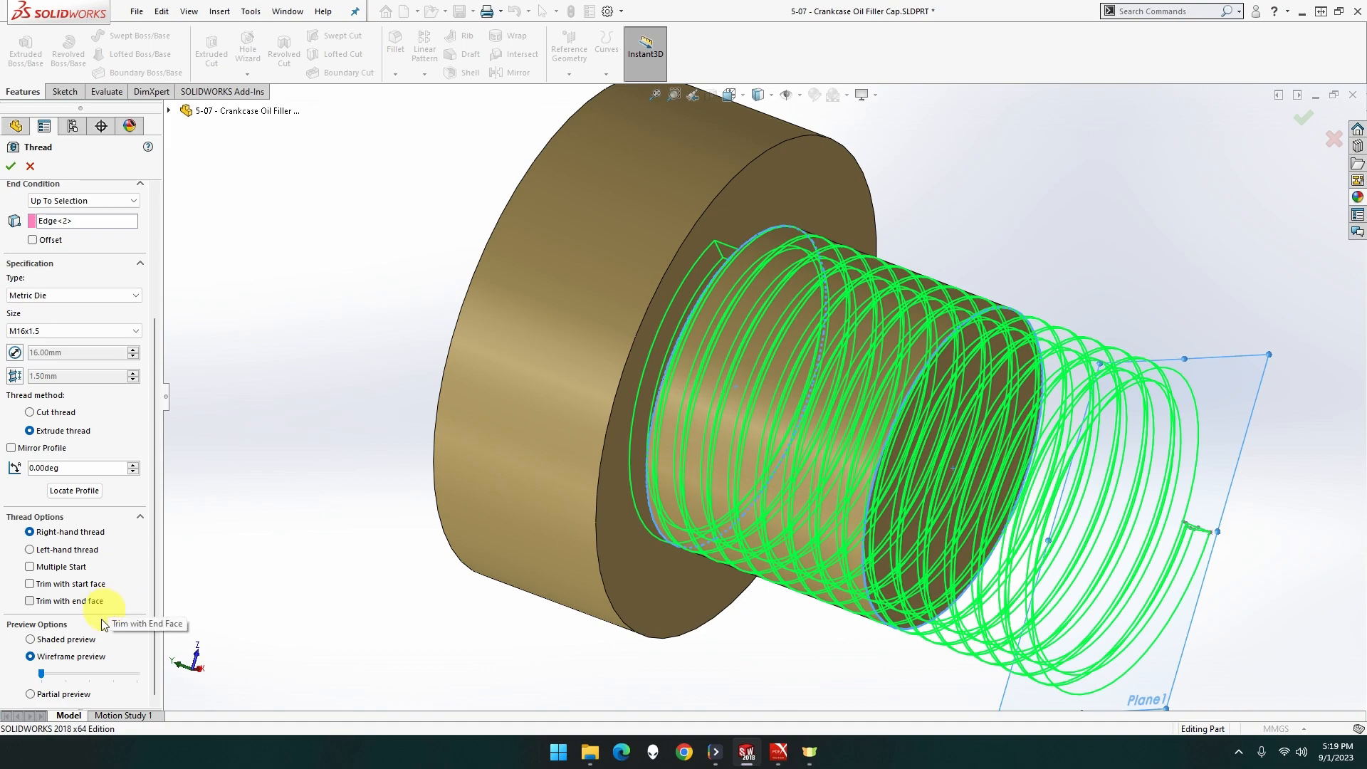
{"action": "left_click", "coordinate": [86, 602]}
{"action": "left_click", "coordinate": [86, 584]}
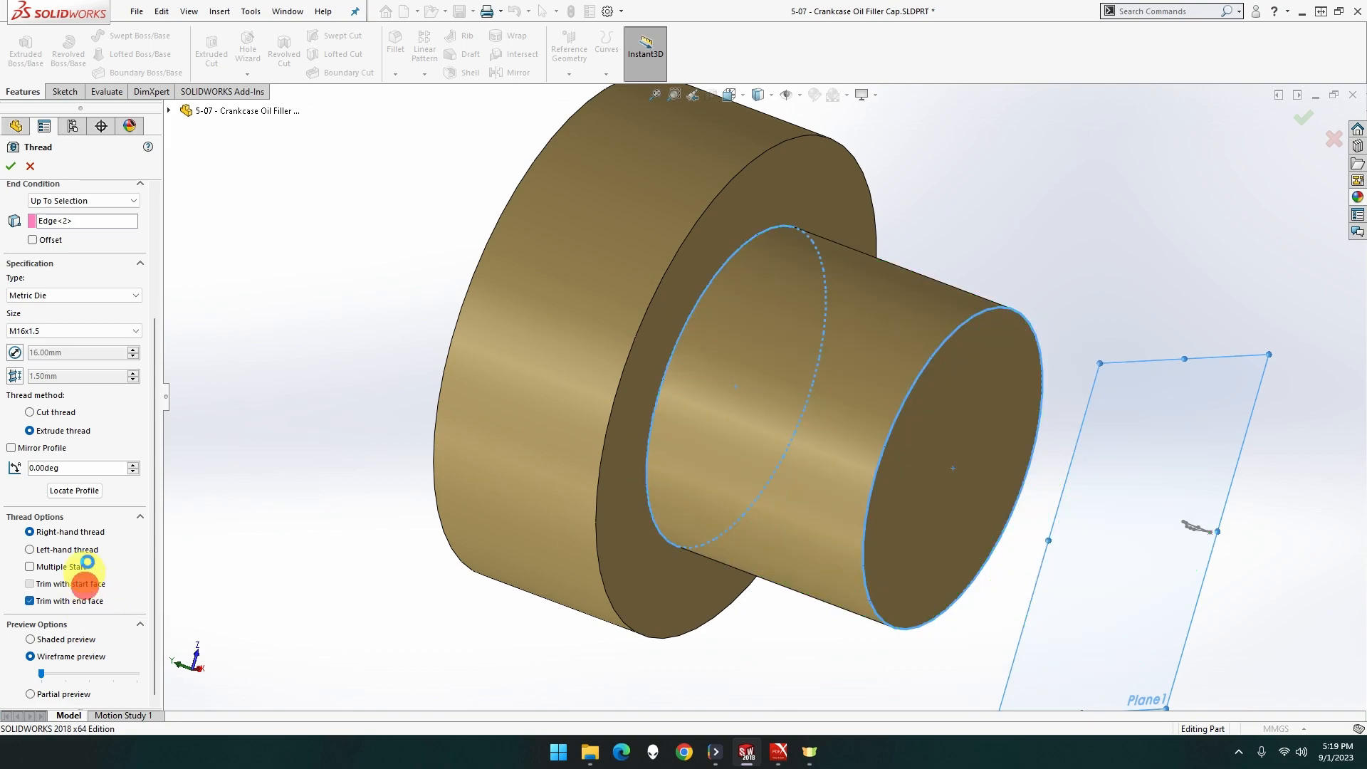
{"action": "left_click", "coordinate": [10, 166]}
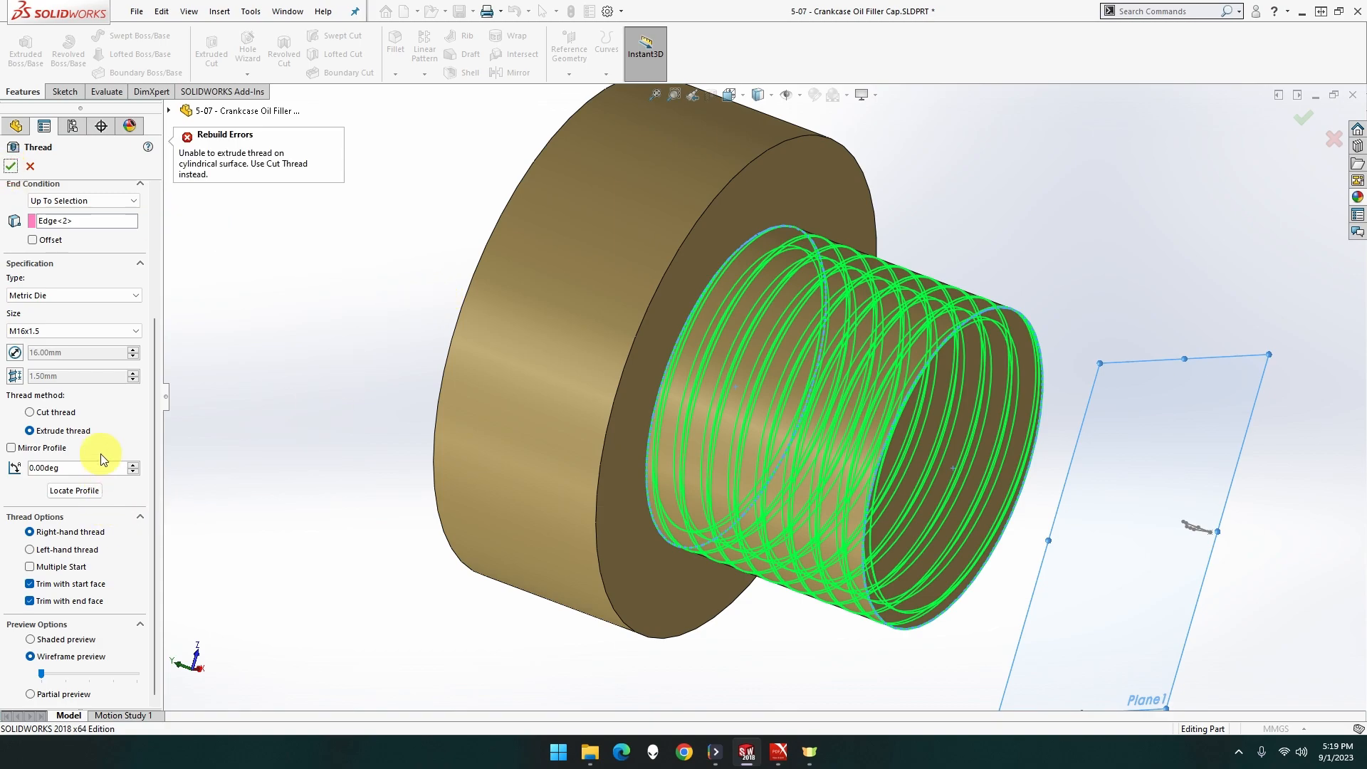
{"action": "left_click", "coordinate": [55, 413]}
{"action": "left_click", "coordinate": [11, 166]}
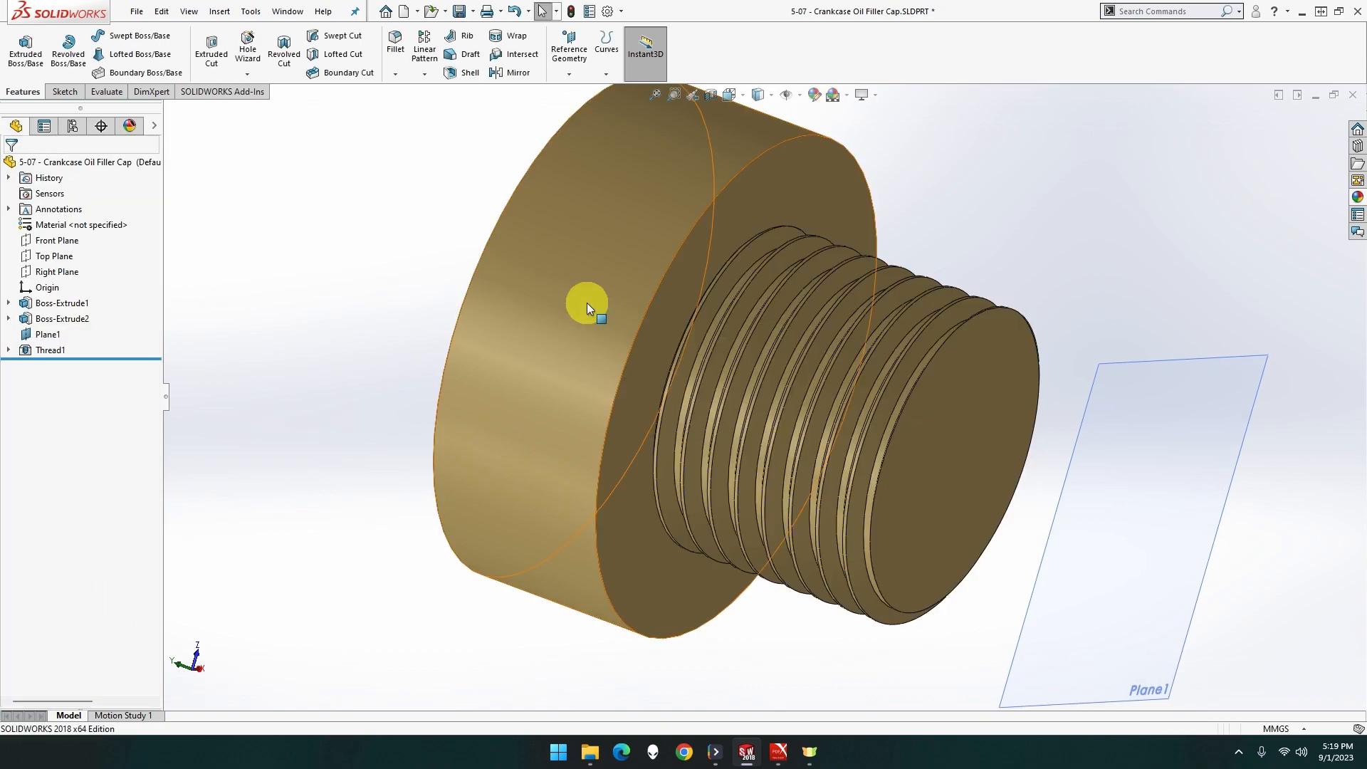
Hide the offset reference plane beyond the threaded boss.
{"action": "right_click", "coordinate": [1119, 419]}
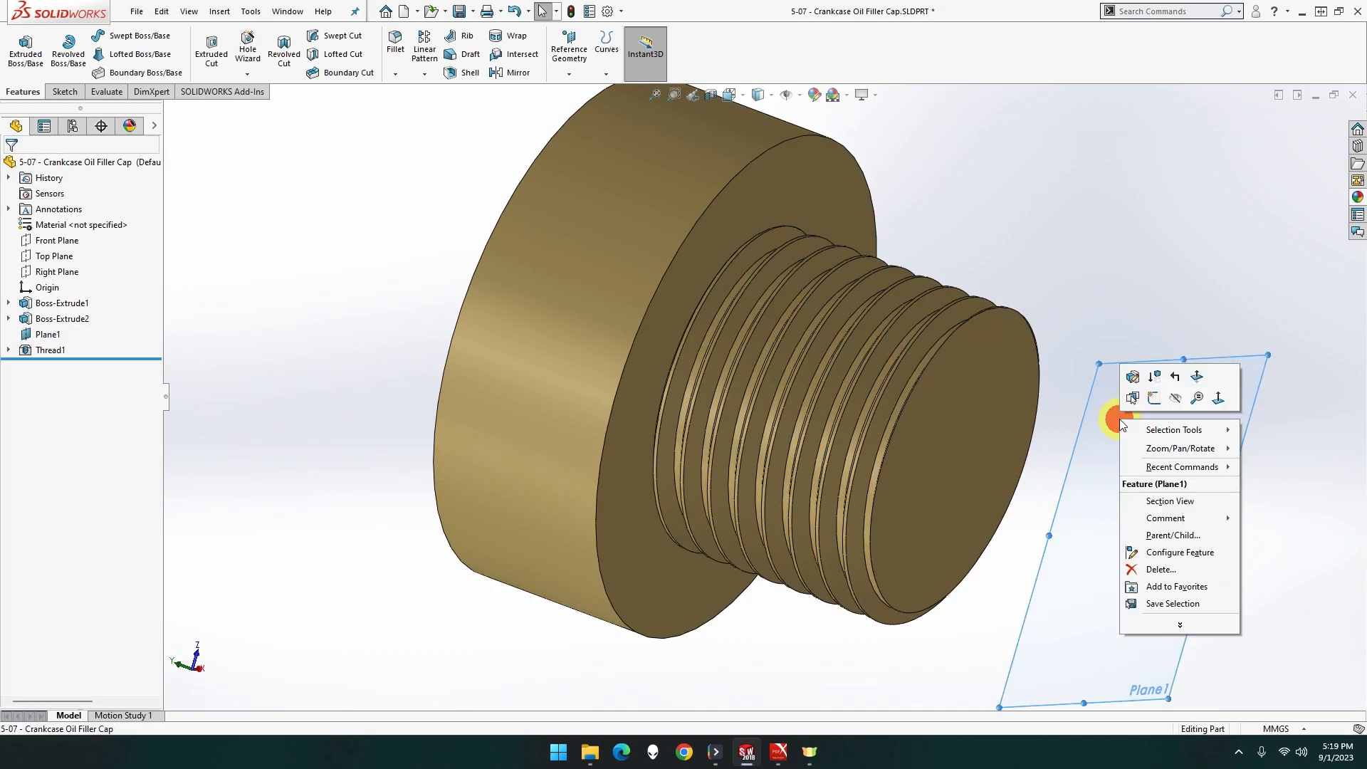
{"action": "left_click", "coordinate": [1175, 401]}
{"action": "scroll", "coordinate": [1093, 418], "scroll_direction": "up", "scroll_amount": 2}
{"action": "middle_click_drag", "start_coordinate": [1037, 426], "coordinate": [986, 515]}
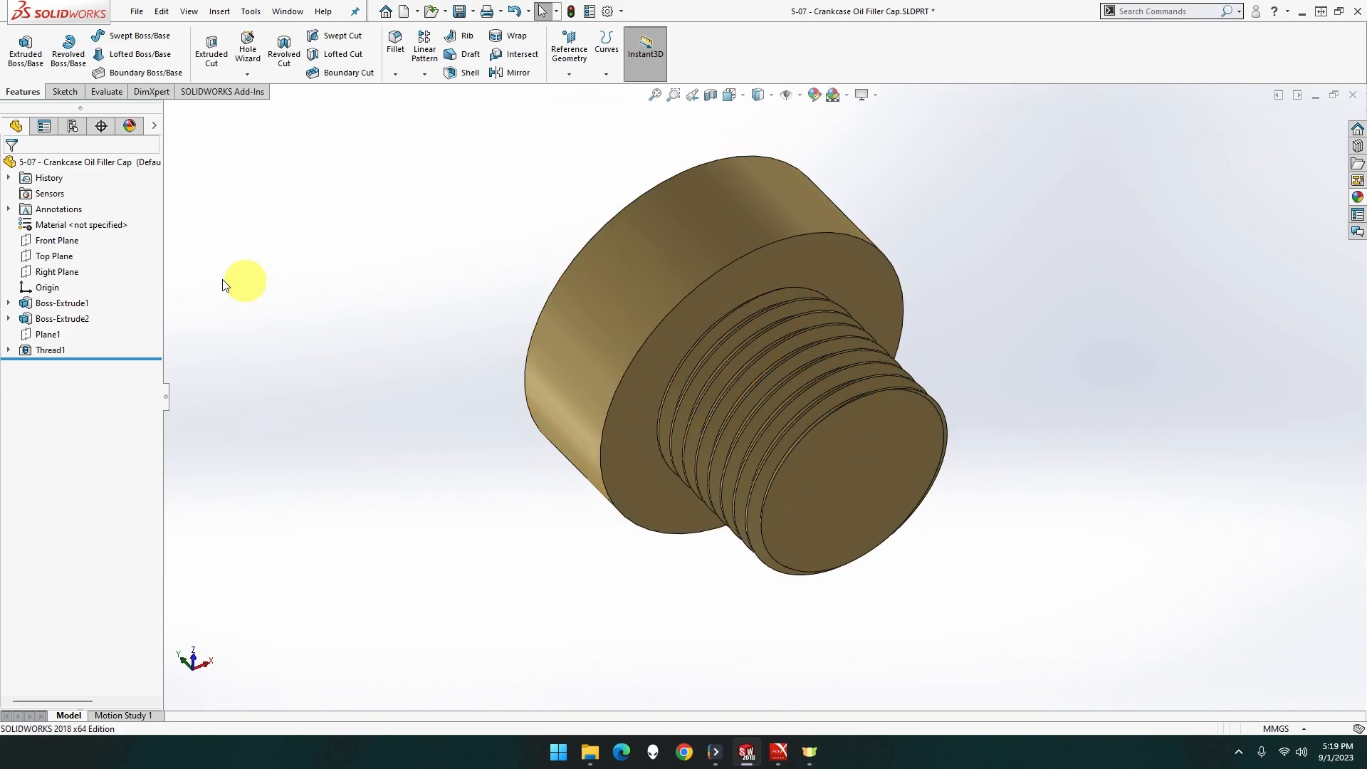
Start a sketch on the Right Plane and view it face-on.
{"action": "right_click", "coordinate": [64, 275]}
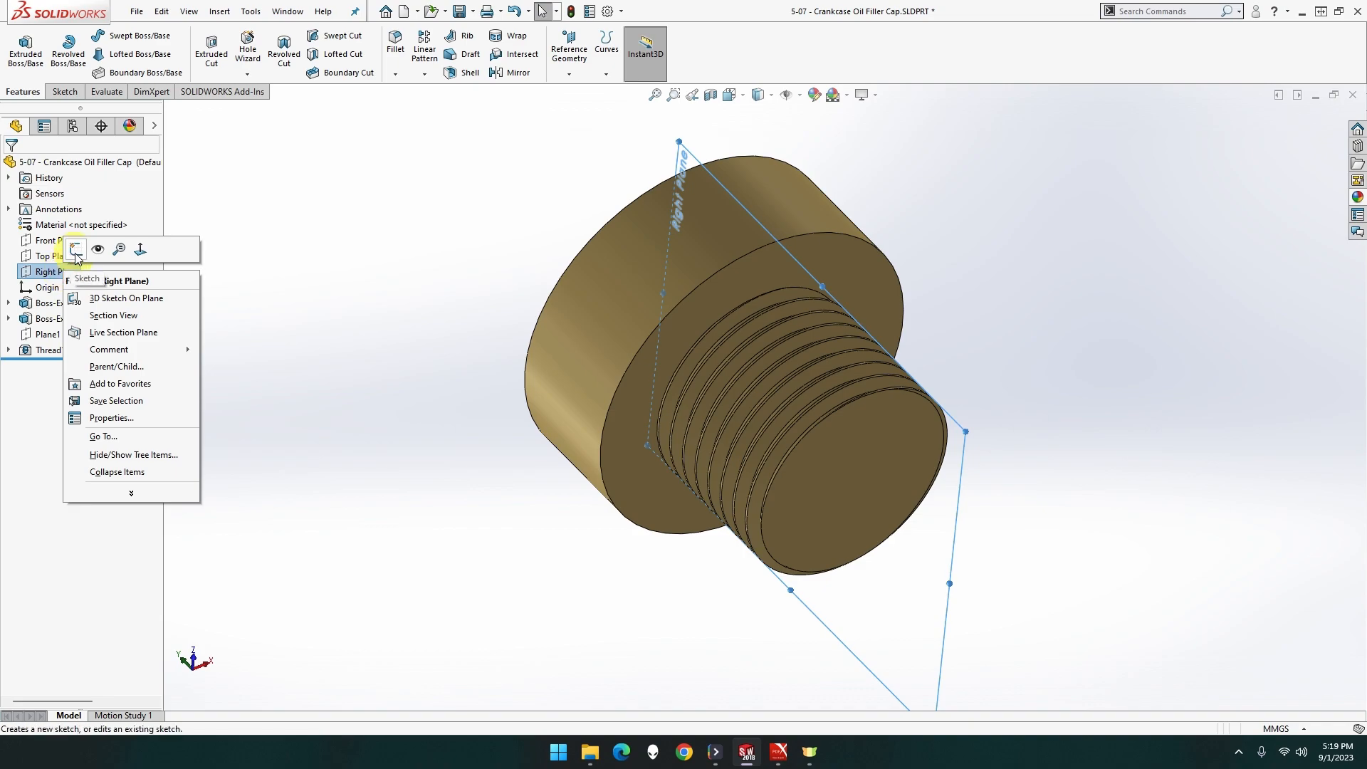
{"action": "left_click", "coordinate": [76, 249]}
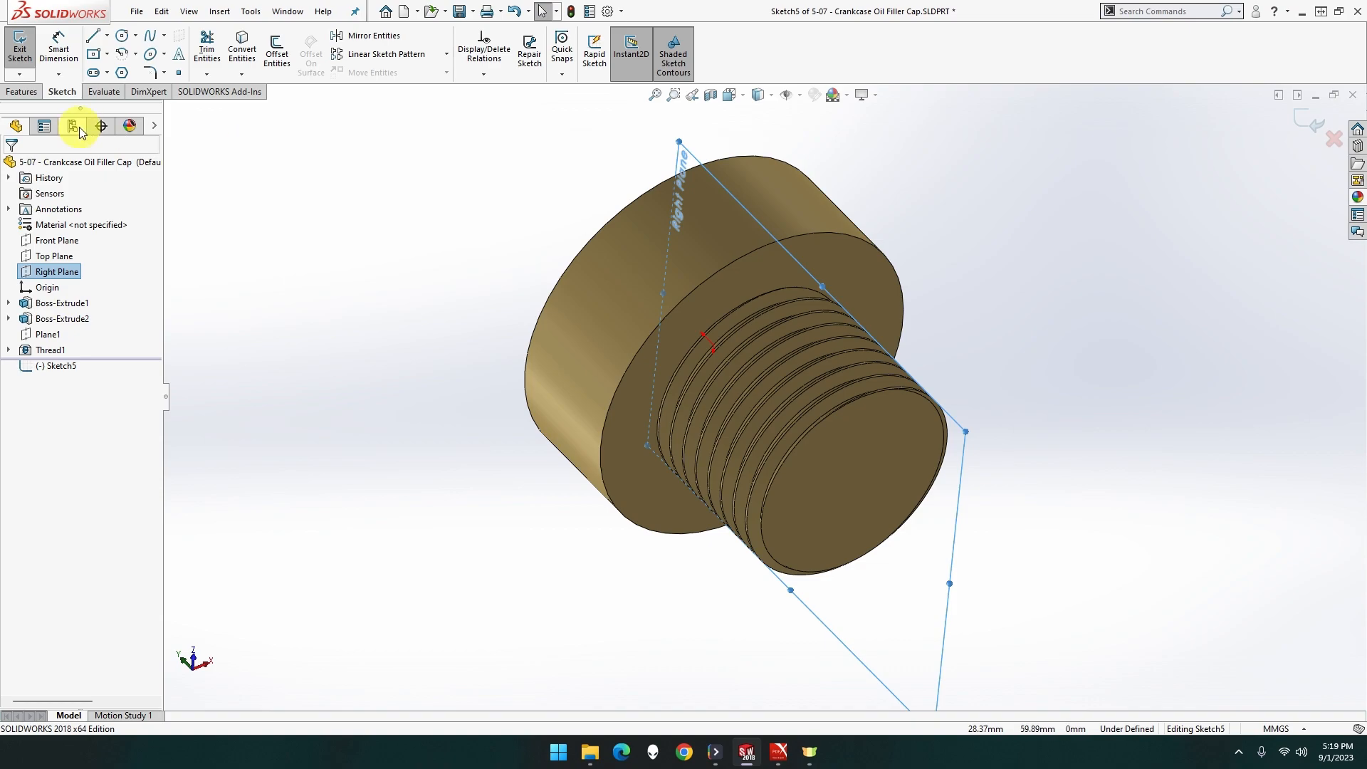
{"action": "right_click", "coordinate": [82, 271]}
{"action": "left_click", "coordinate": [146, 256]}
{"action": "right_click", "coordinate": [71, 271]}
{"action": "left_click", "coordinate": [86, 256]}
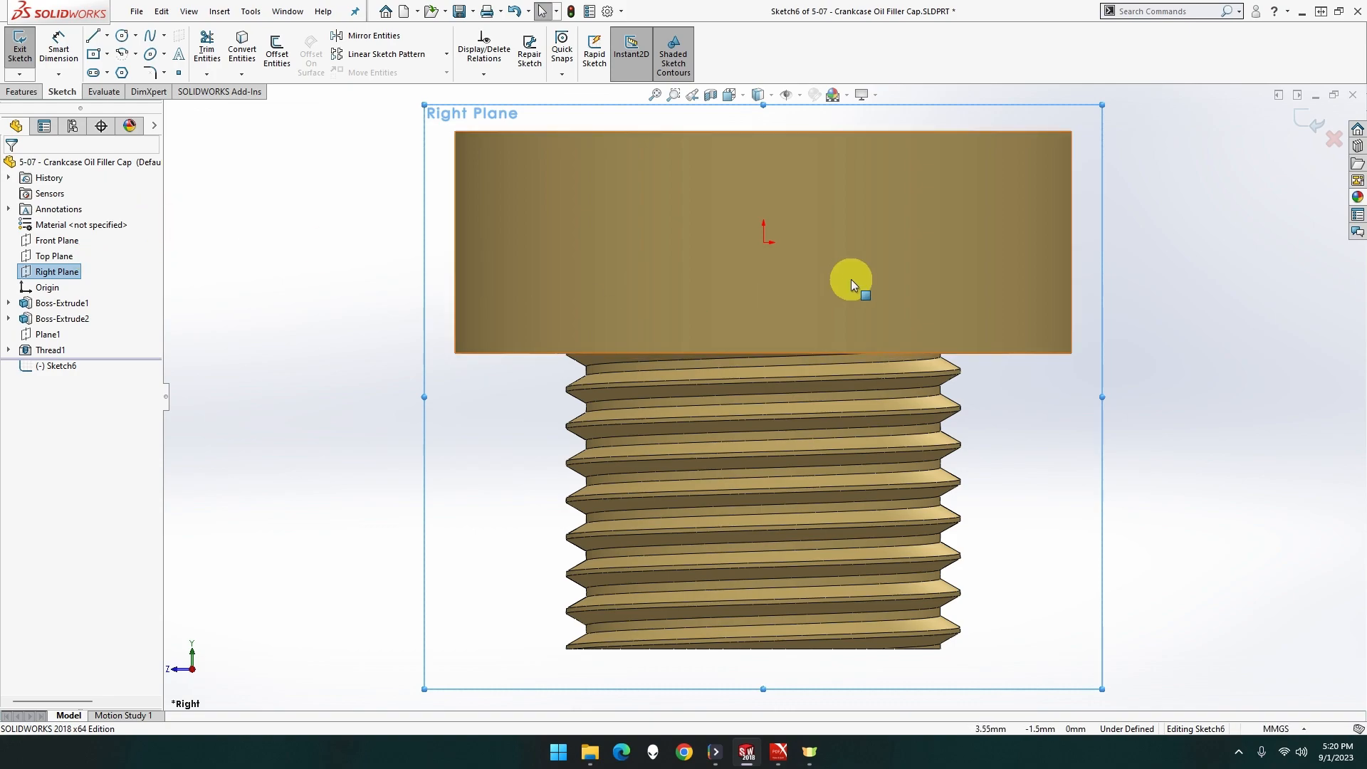
Sketch a circle about 5.5 mm in diameter centred on the origin, inside the disc's side profile.
{"action": "left_click", "coordinate": [121, 37]}
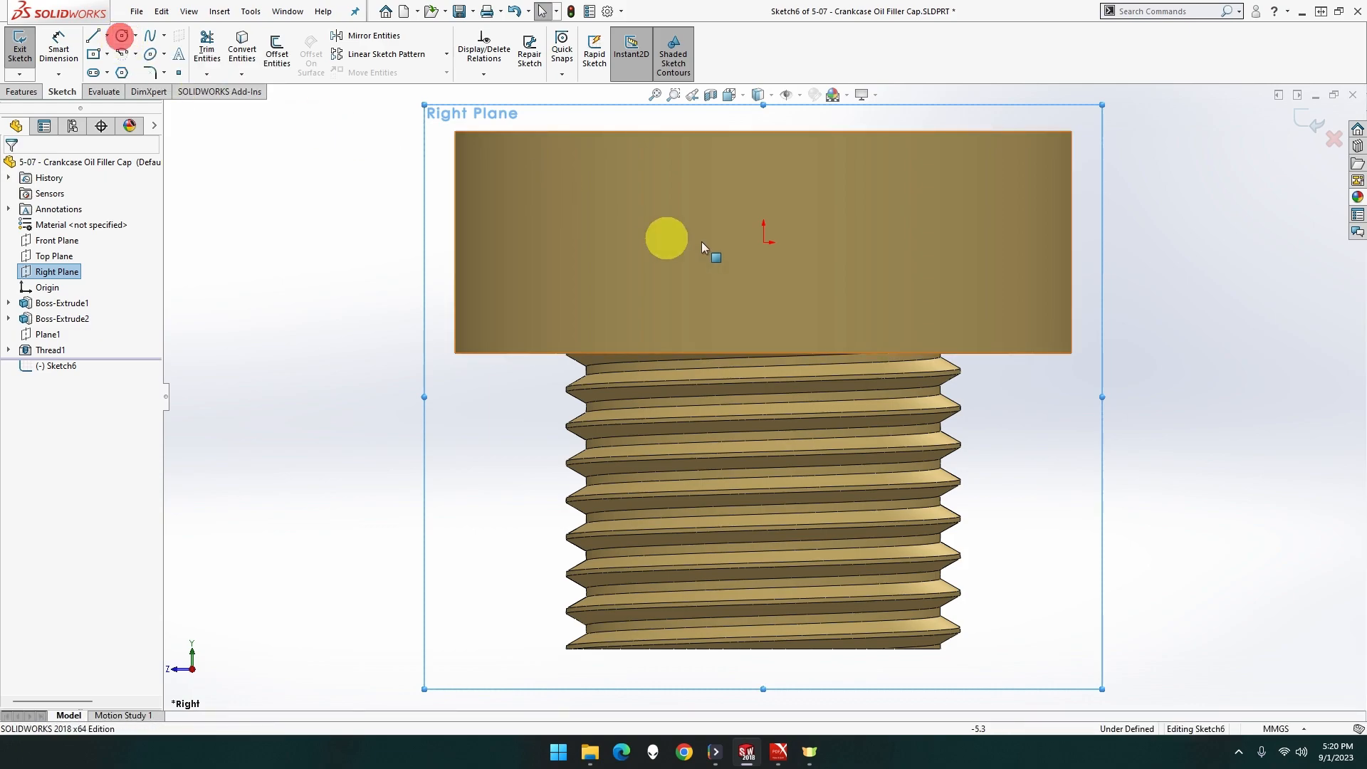
{"action": "left_click", "coordinate": [766, 242]}
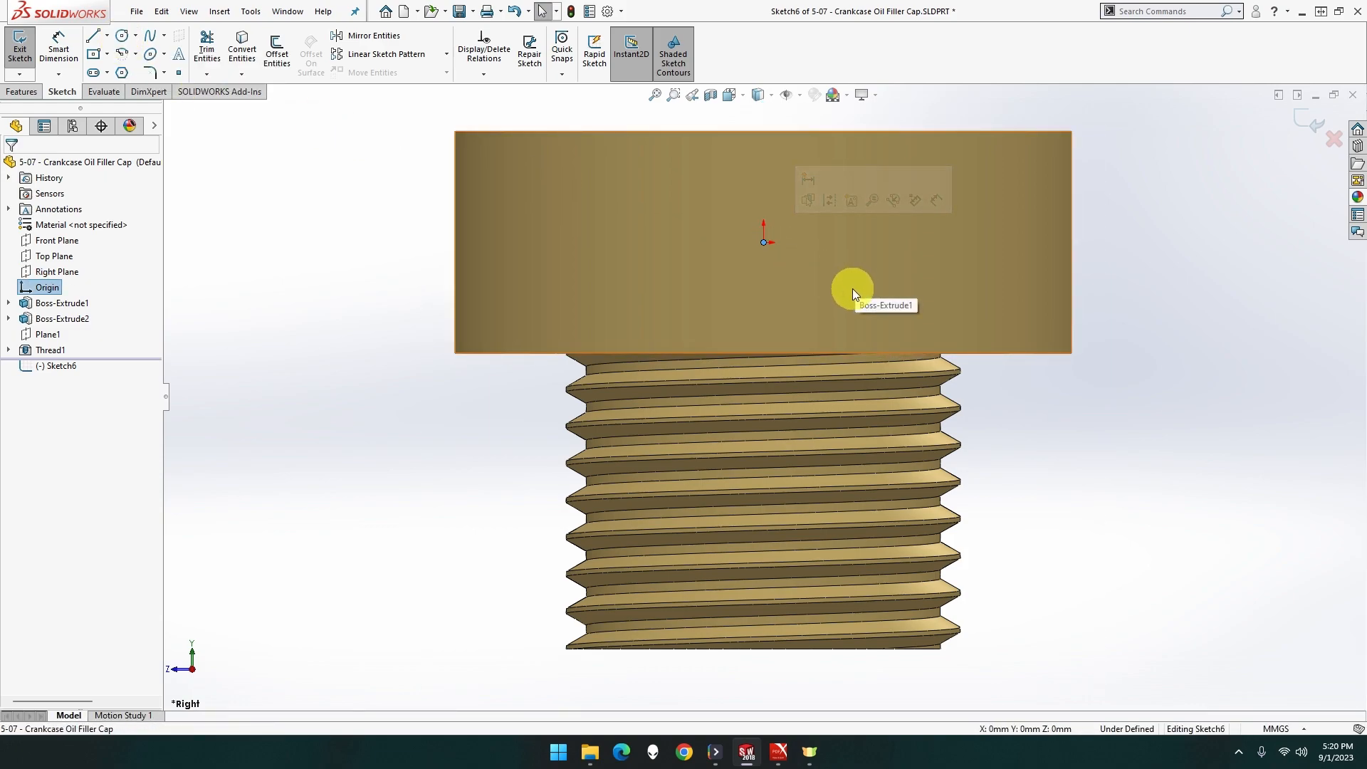
{"action": "left_click", "coordinate": [122, 35]}
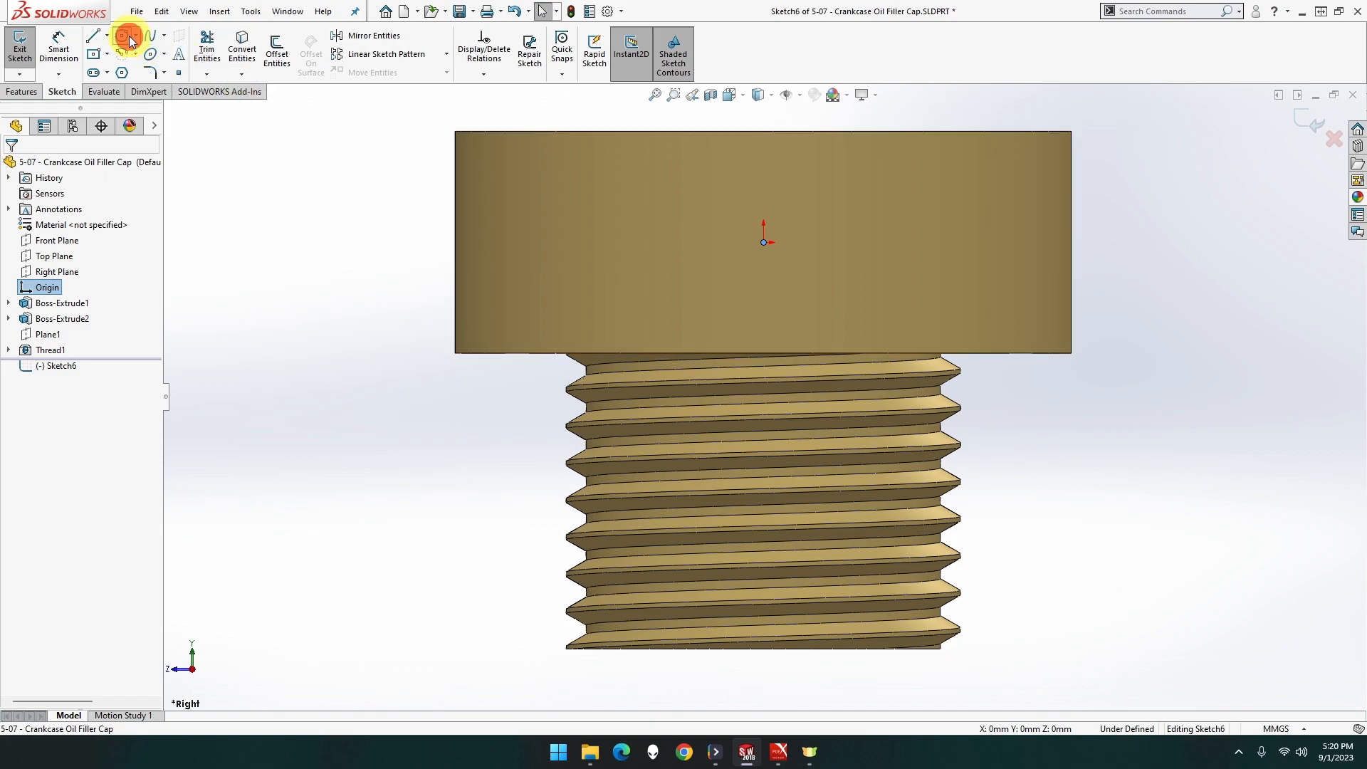
{"action": "left_click", "coordinate": [763, 242]}
{"action": "left_click", "coordinate": [823, 269]}
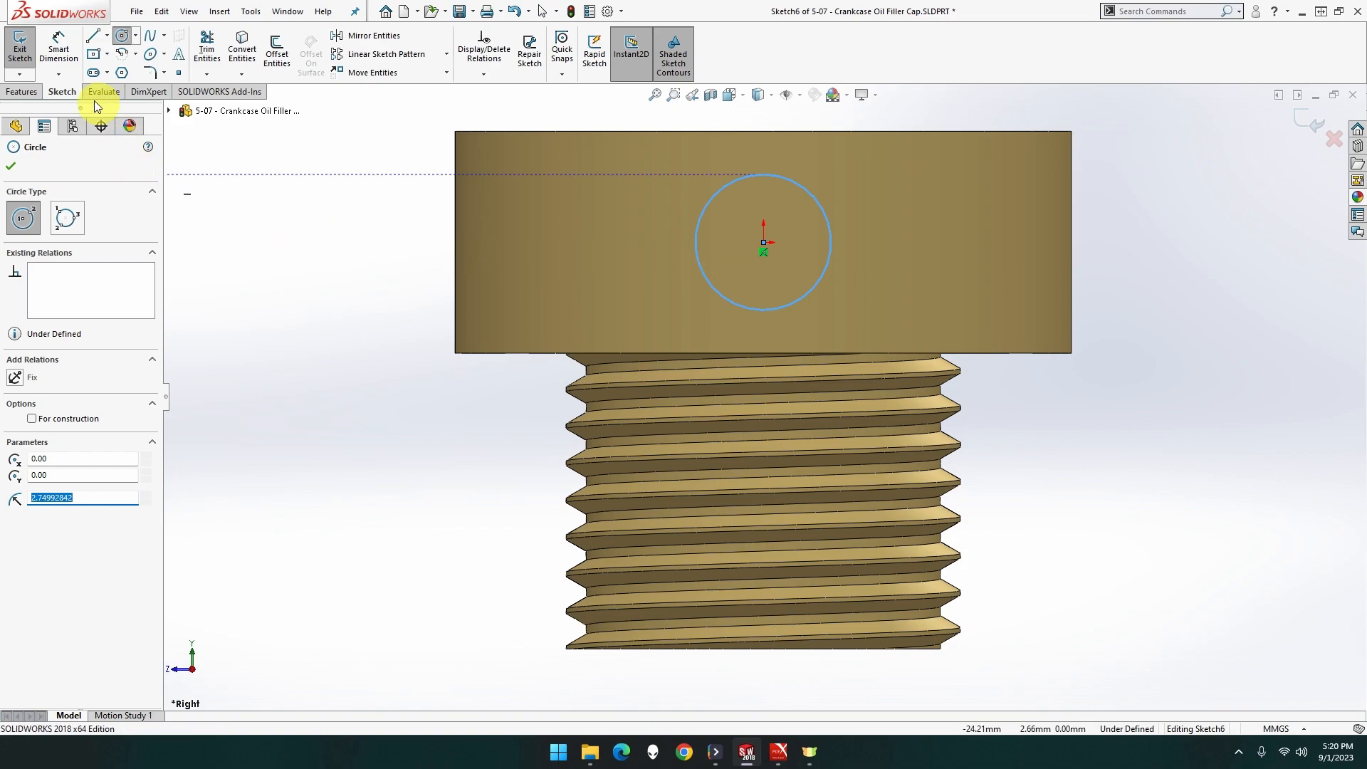
Dimension the circle at the origin with a diameter of 5 mm.
{"action": "left_click", "coordinate": [60, 57]}
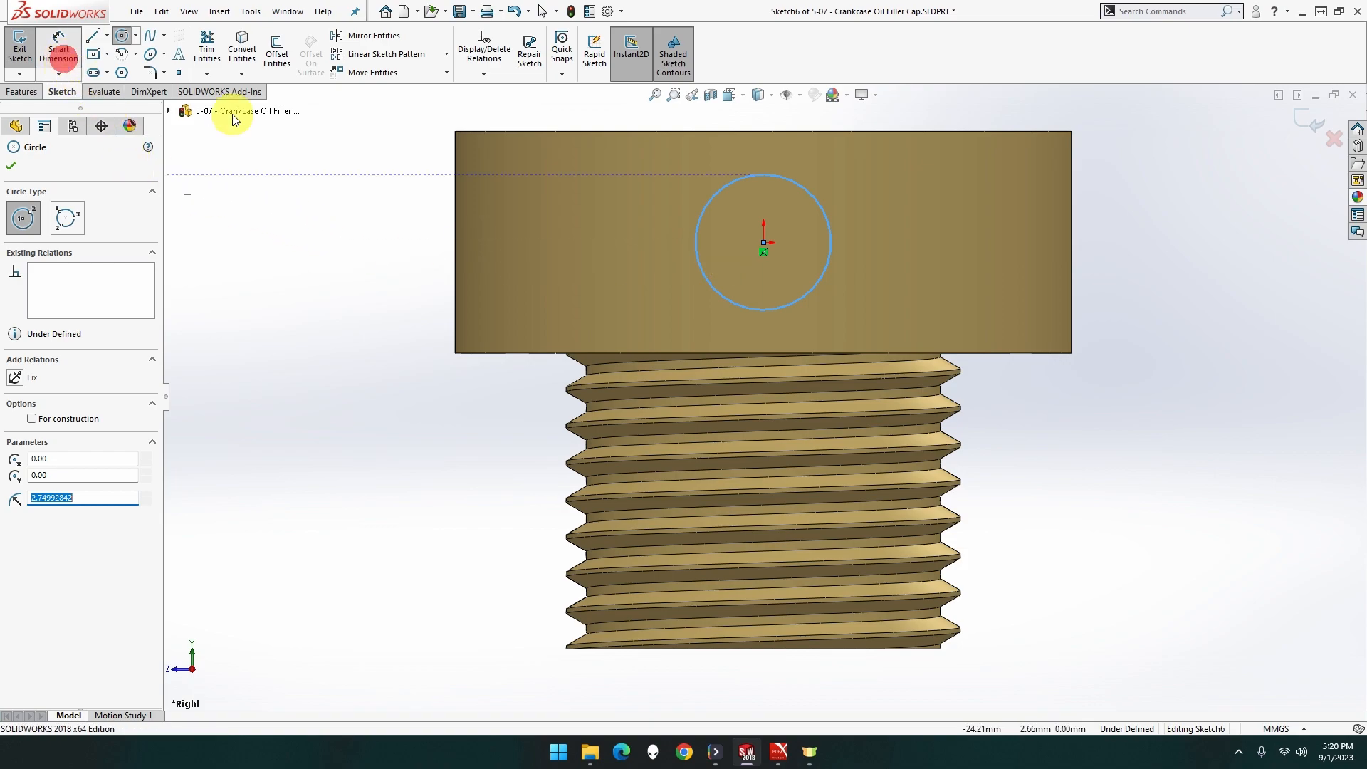
{"action": "left_click", "coordinate": [695, 232]}
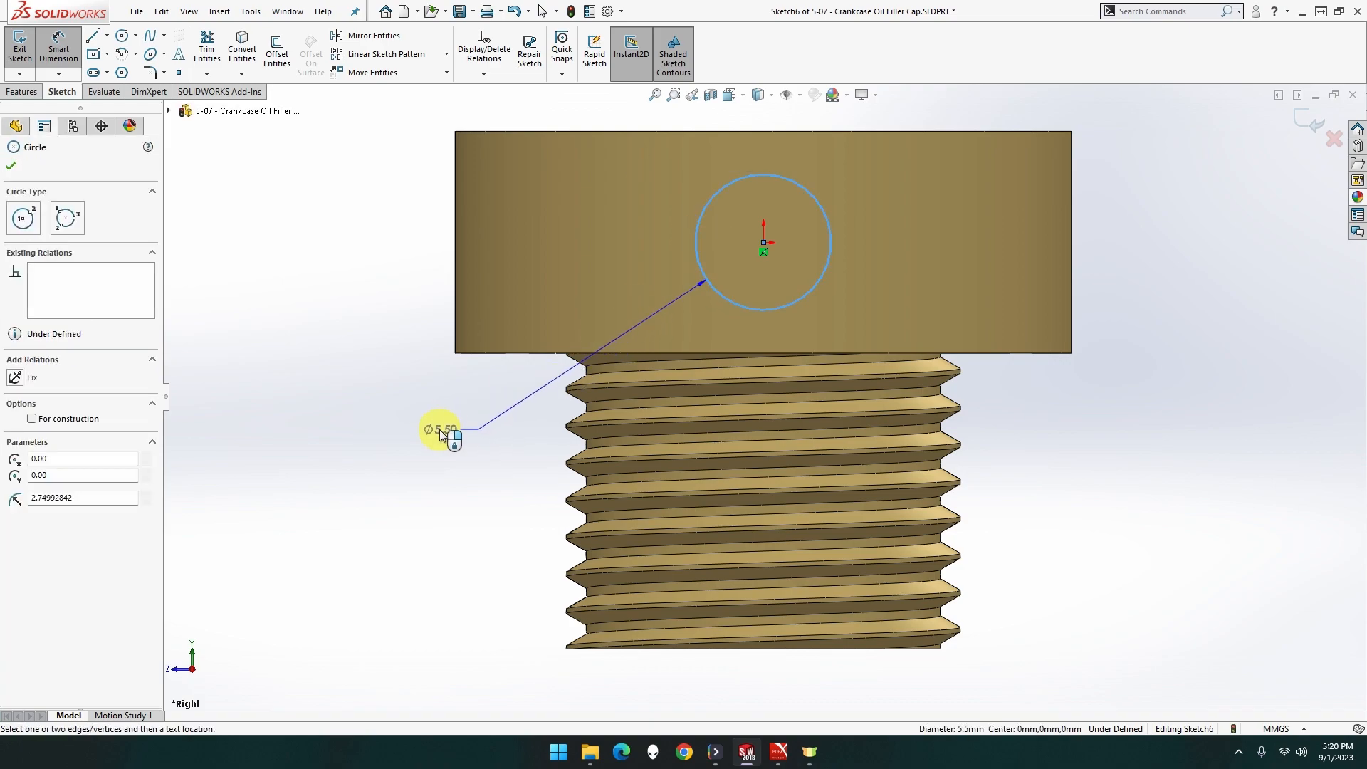
{"action": "left_click", "coordinate": [438, 429]}
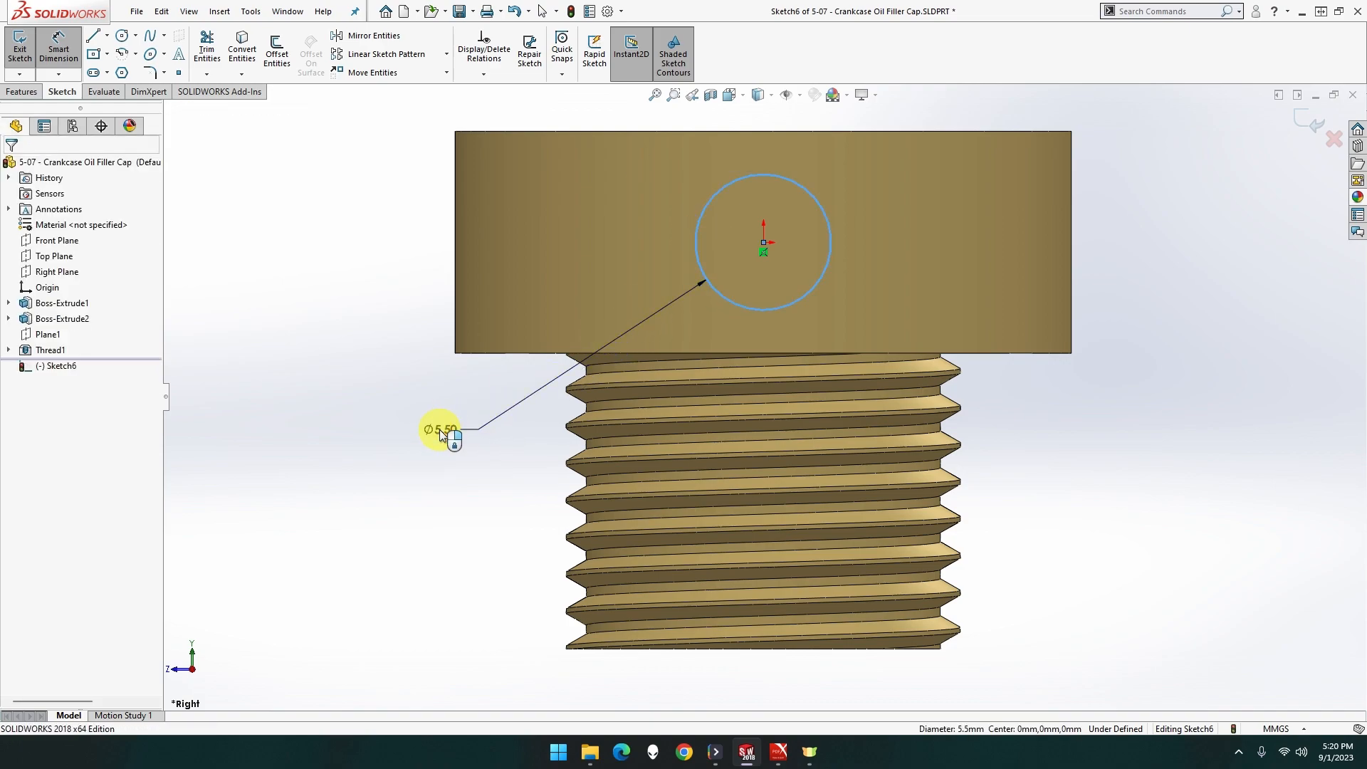
{"action": "type", "text": "5"}
{"action": "key", "text": "Return"}
Extrude the 5 mm circle as a merged blind boss, 18.5 mm deep in both directions from the sketch plane.
{"action": "middle_click_drag", "start_coordinate": [408, 382], "coordinate": [482, 396]}
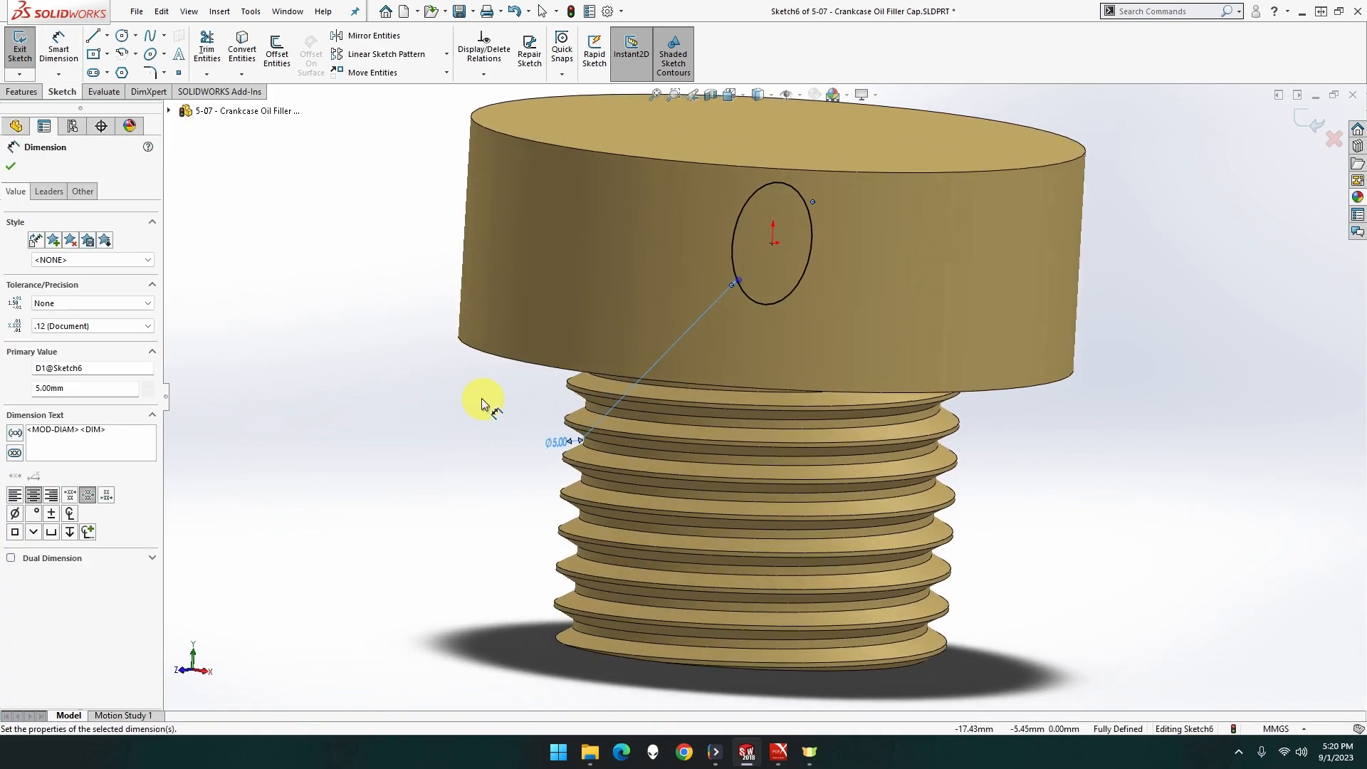
{"action": "left_click", "coordinate": [37, 95]}
{"action": "left_click", "coordinate": [28, 57]}
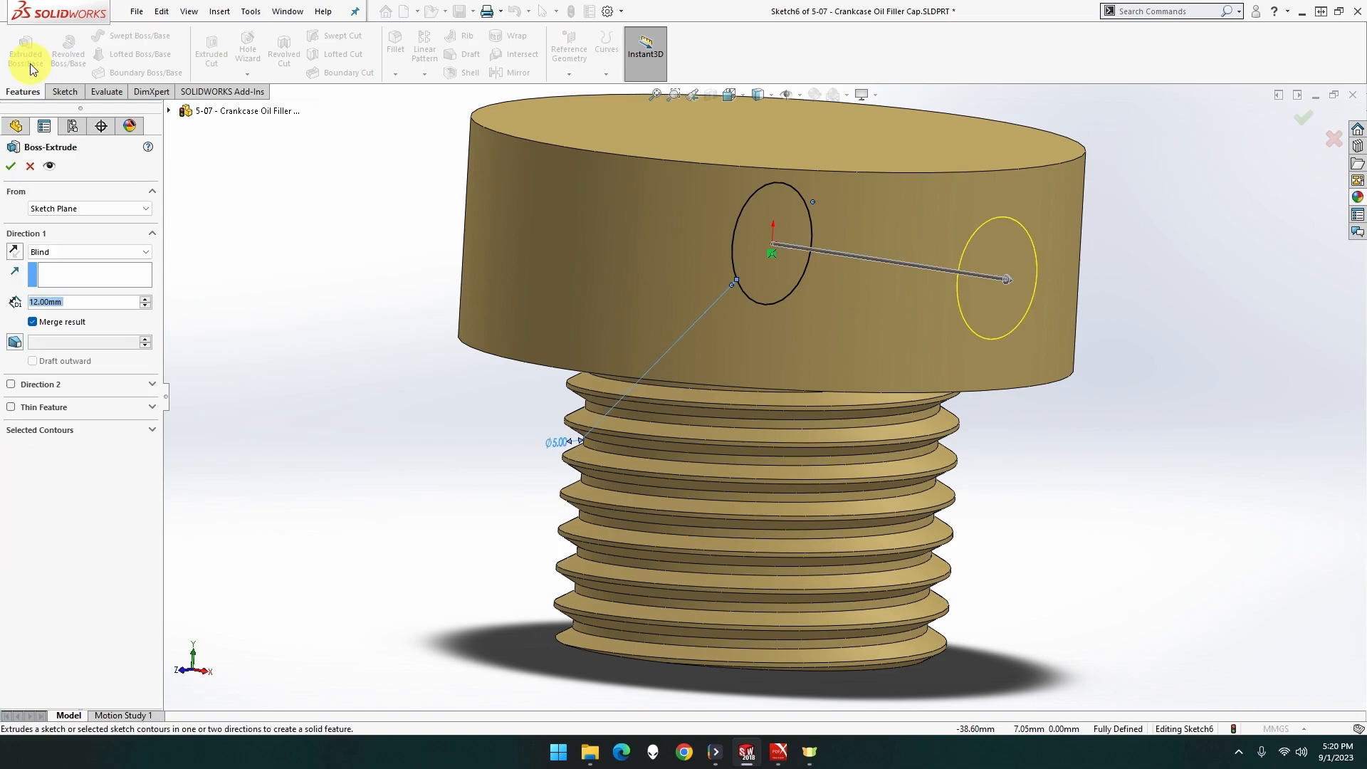
{"action": "type", "text": "18.5"}
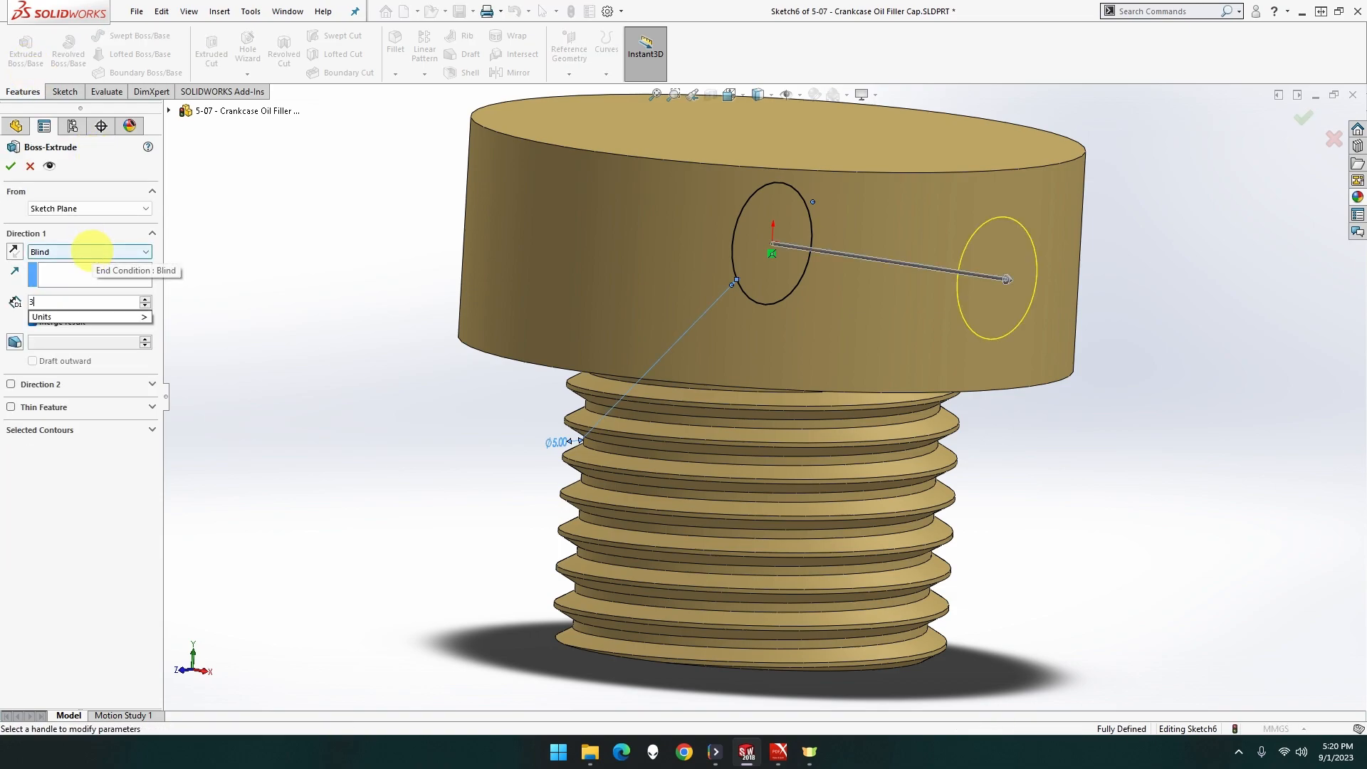
{"action": "key", "text": "Return"}
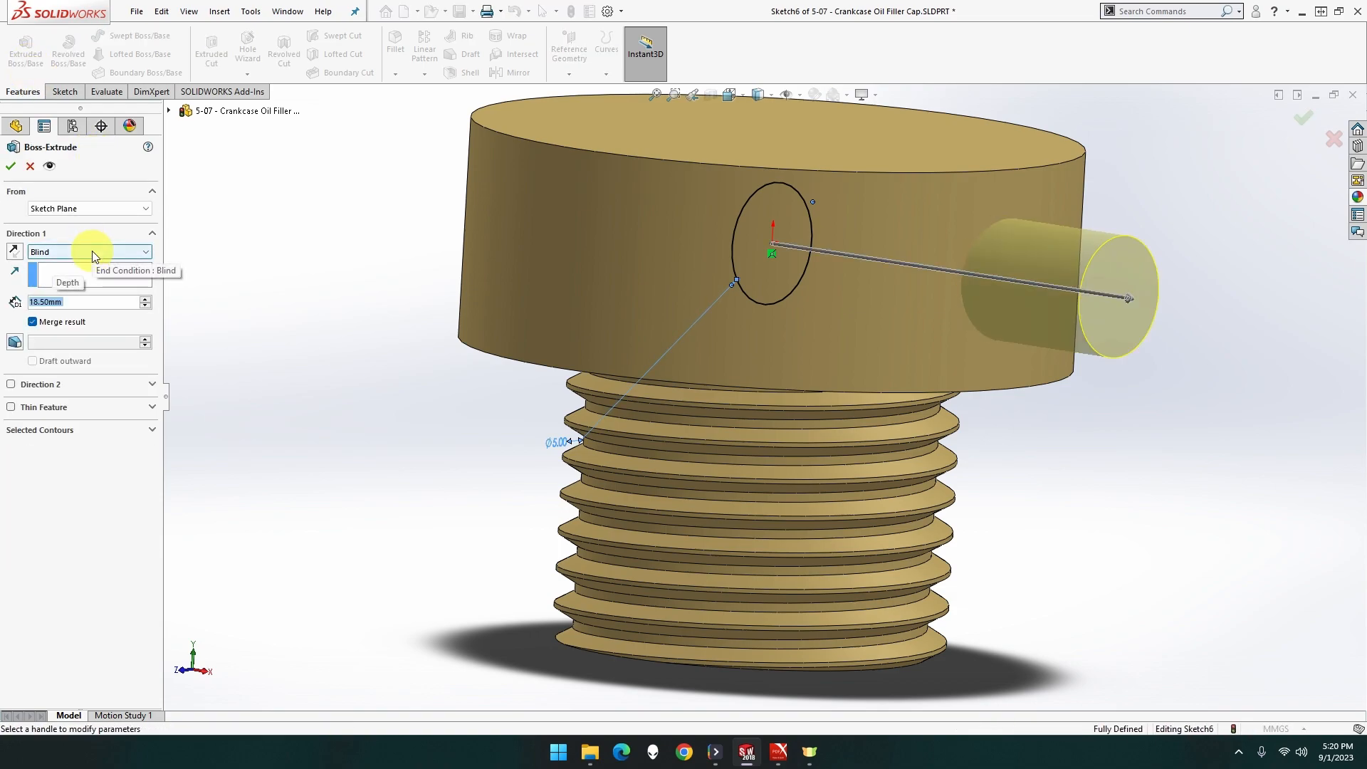
{"action": "left_click", "coordinate": [45, 388]}
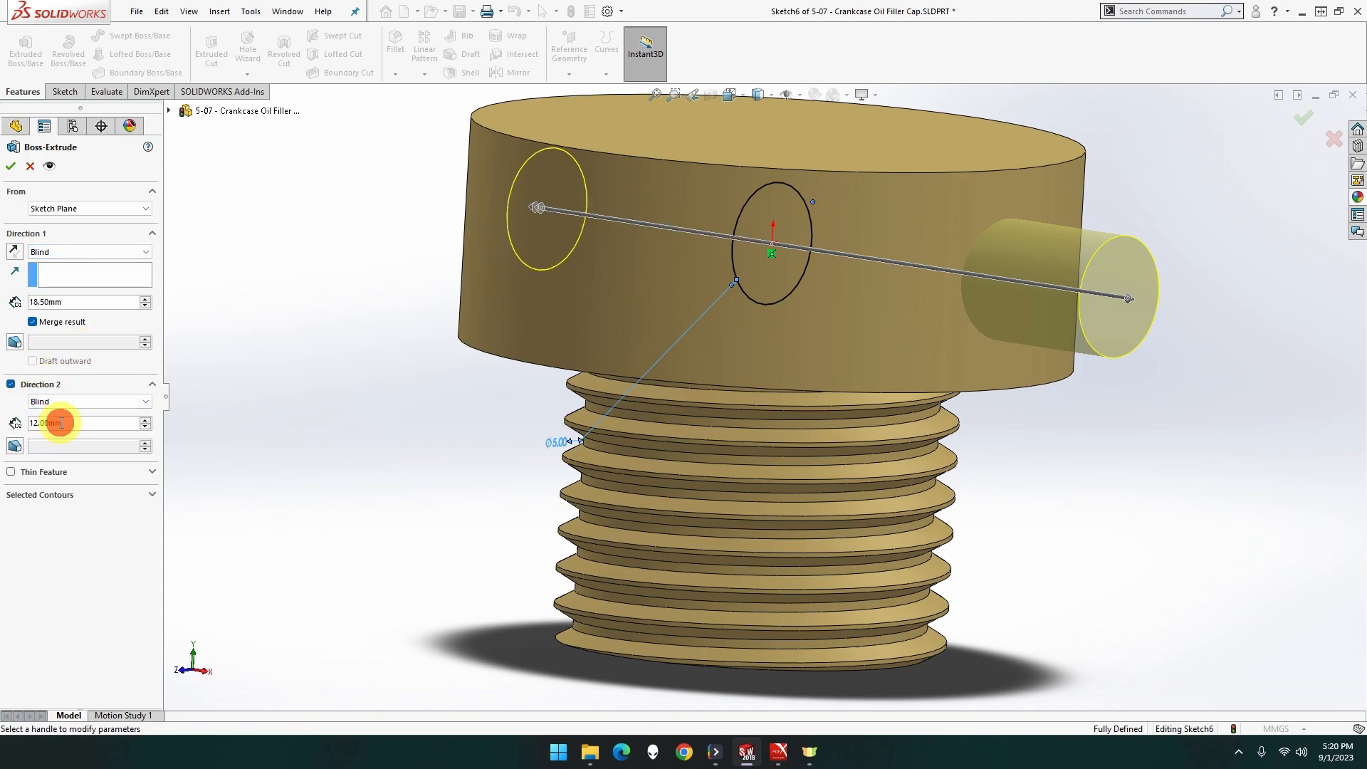
{"action": "type", "text": "18.5"}
{"action": "key", "text": "Return"}
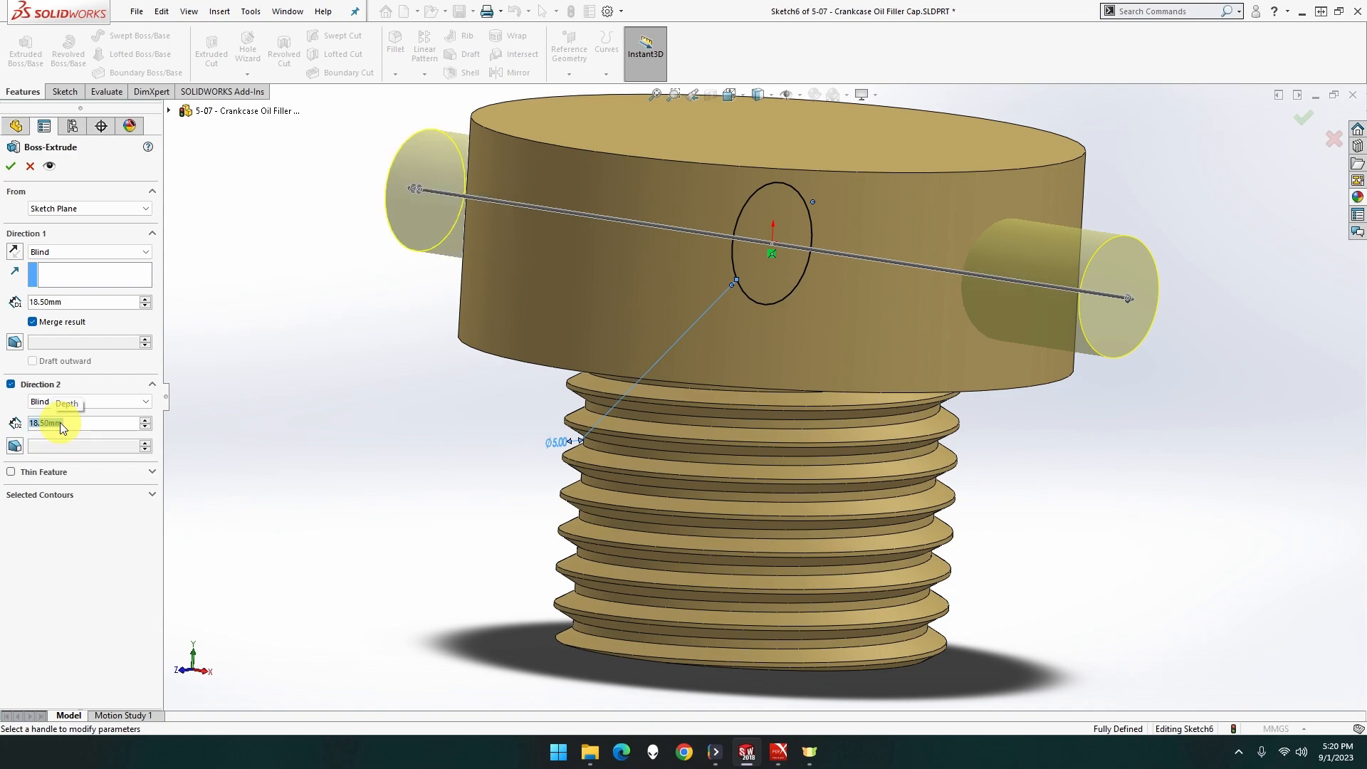
{"action": "left_click", "coordinate": [9, 170]}
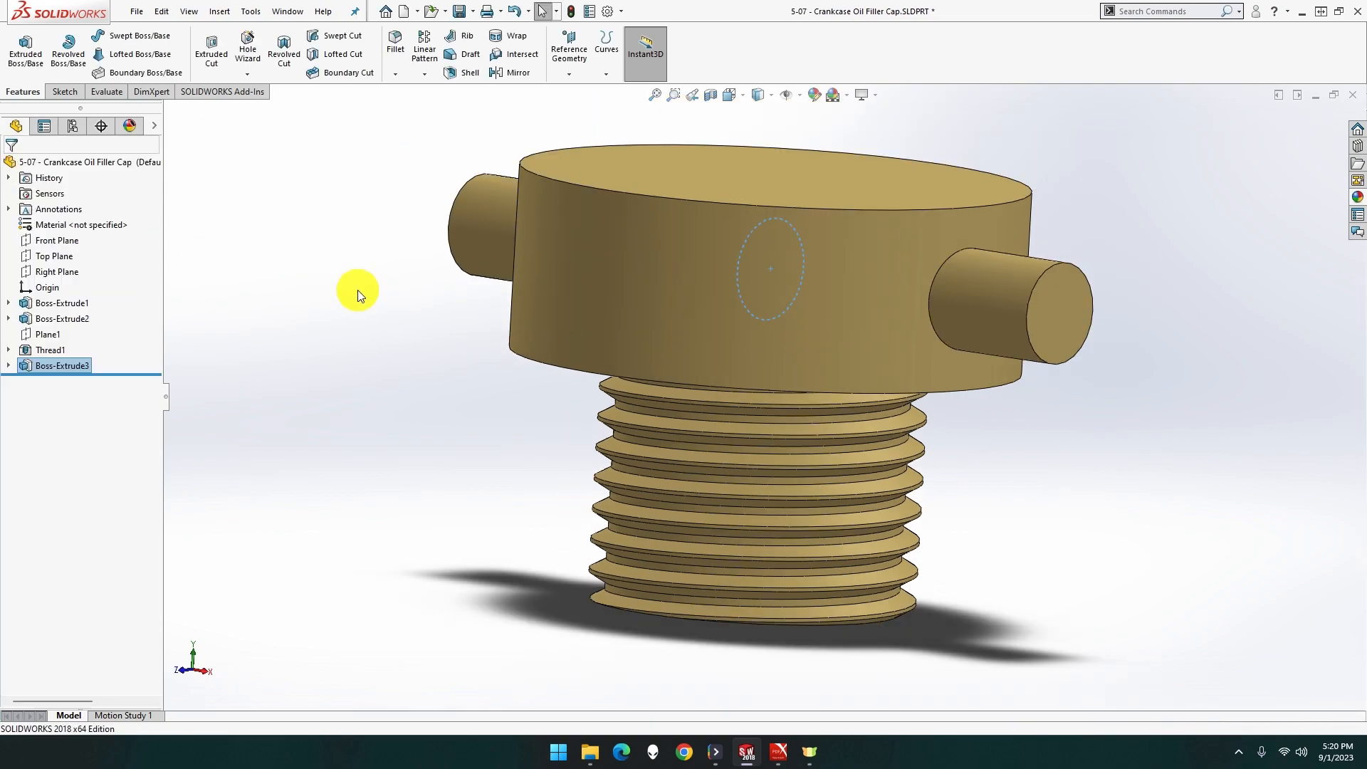
{"action": "left_click", "coordinate": [384, 305]}
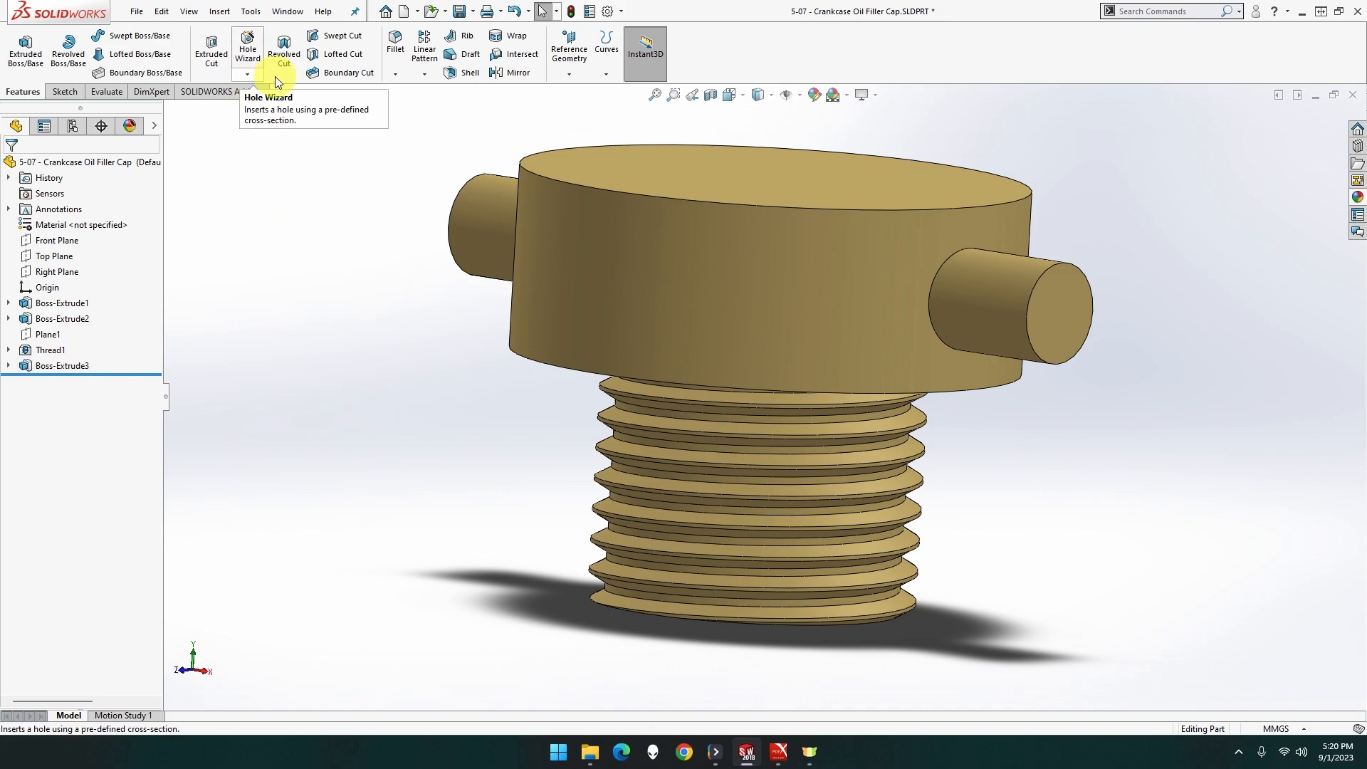
Fillet the disc's outer top edge and the end edges of both side pins with a 1 mm radius.
{"action": "left_click", "coordinate": [395, 71]}
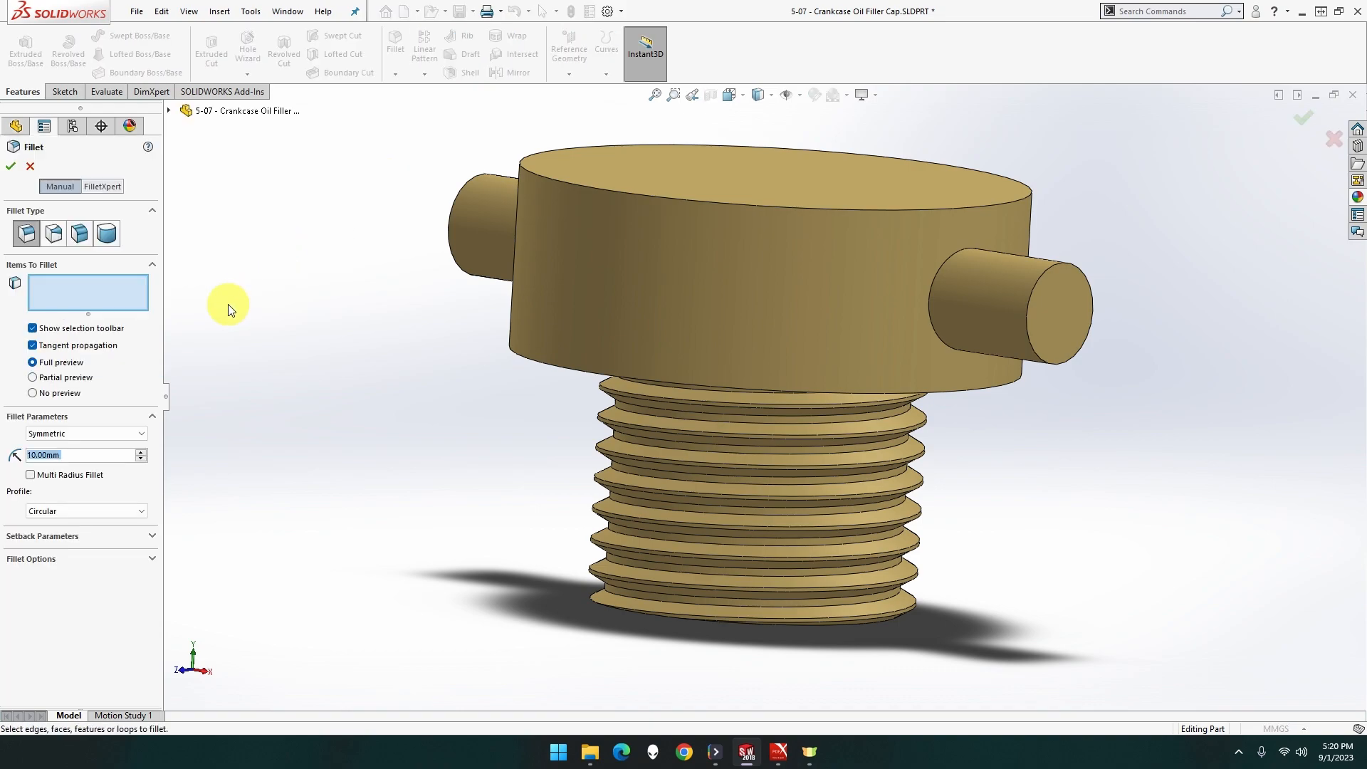
{"action": "type", "text": "1"}
{"action": "key", "text": "Tab"}
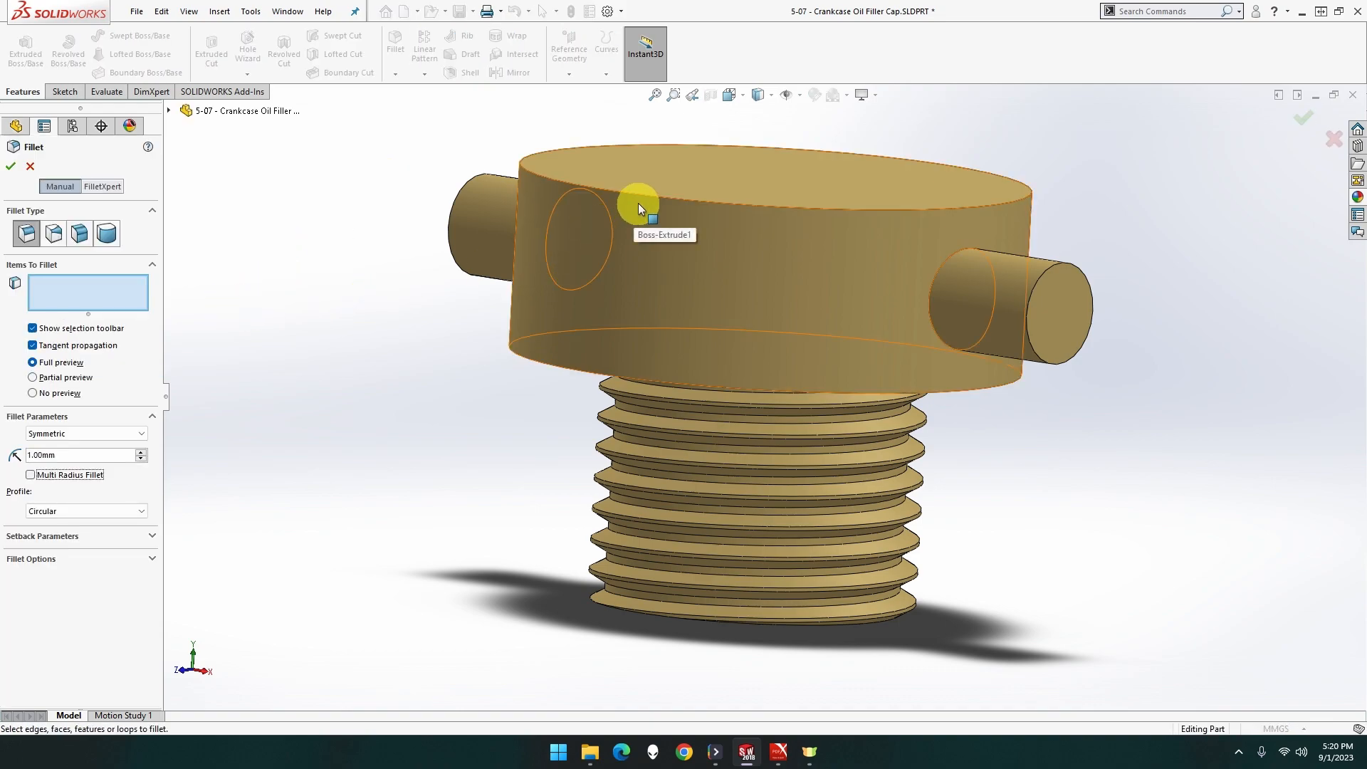
{"action": "left_click", "coordinate": [642, 195]}
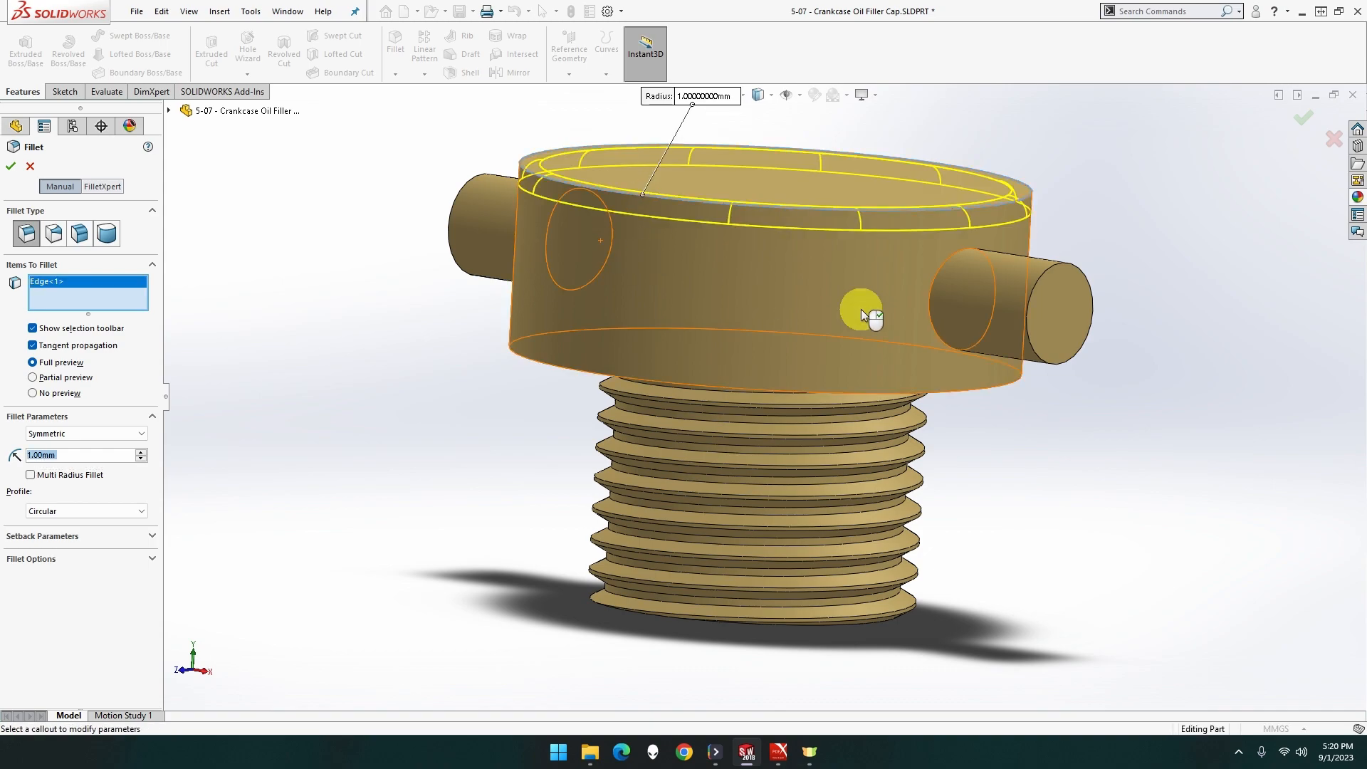
{"action": "left_click", "coordinate": [1027, 302]}
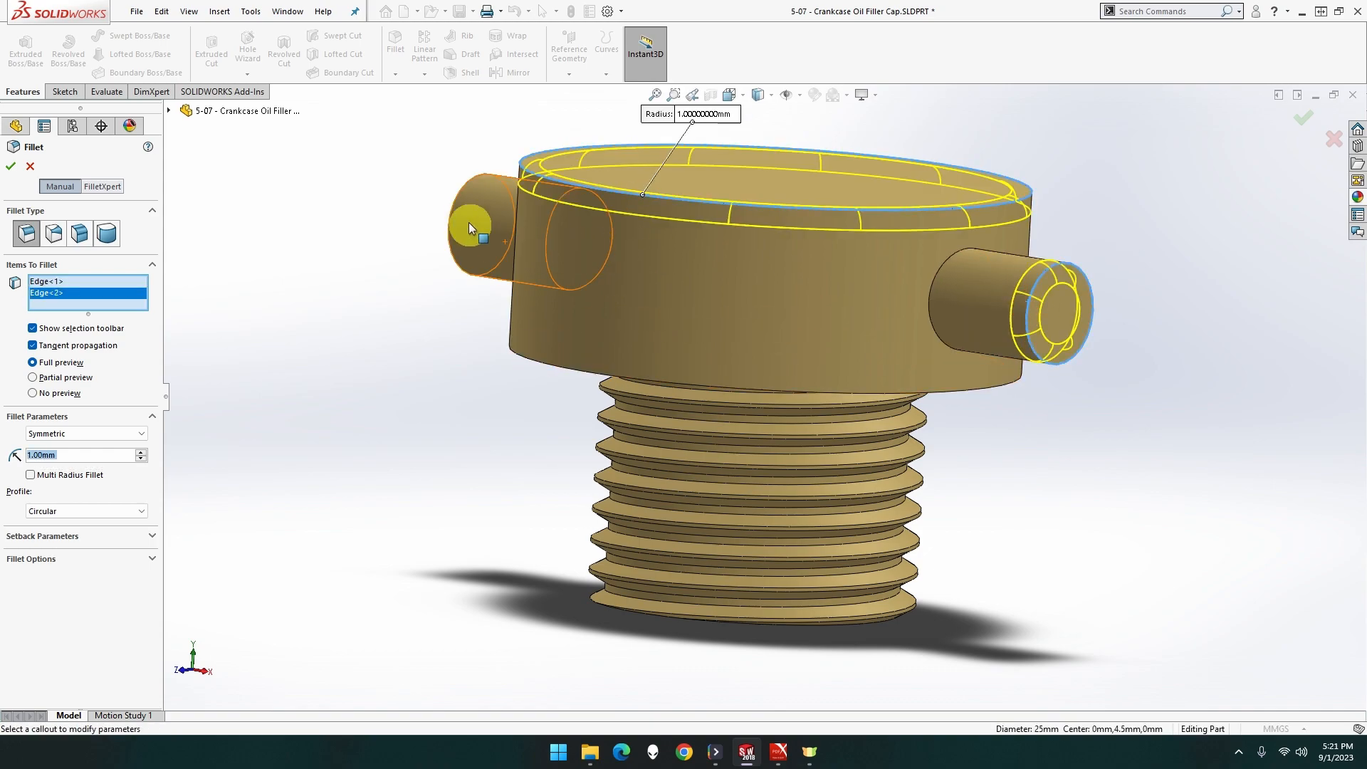
{"action": "left_click", "coordinate": [456, 206]}
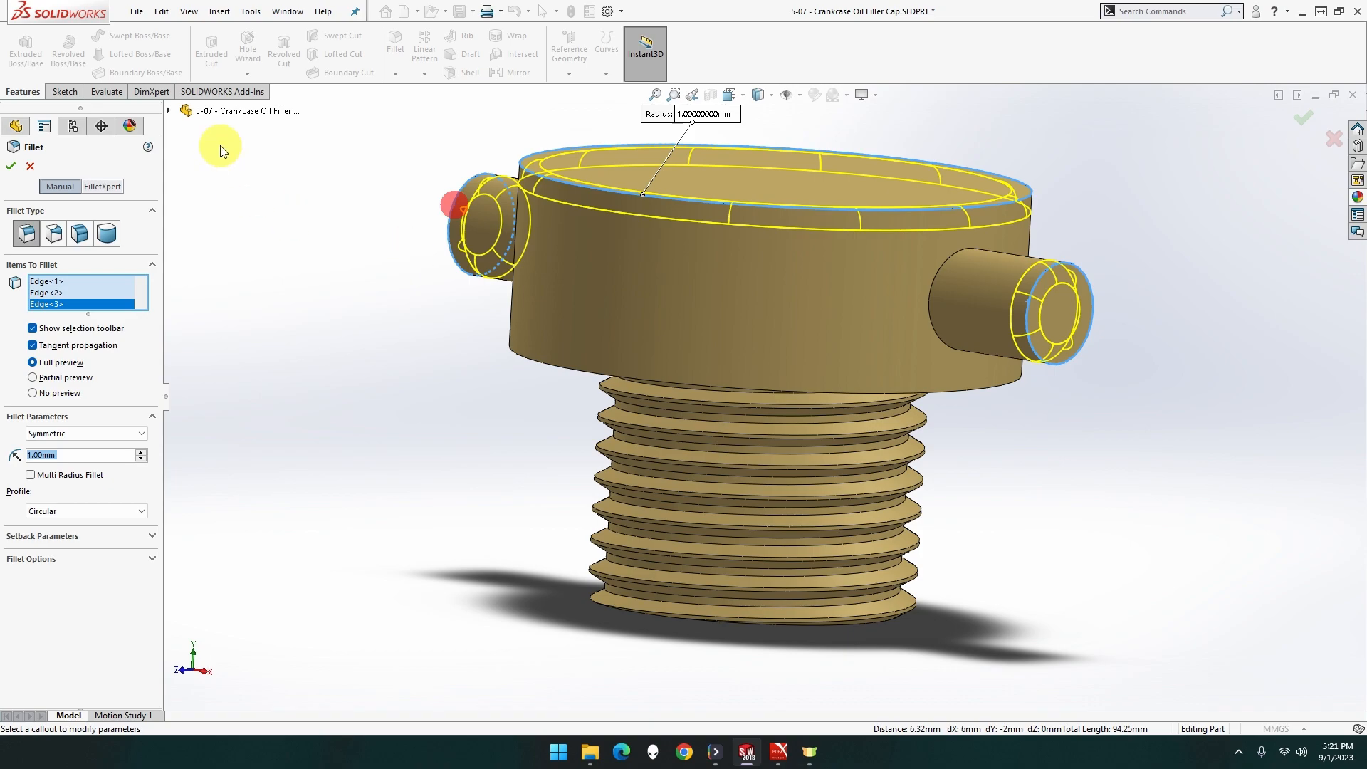
{"action": "left_click", "coordinate": [10, 166]}
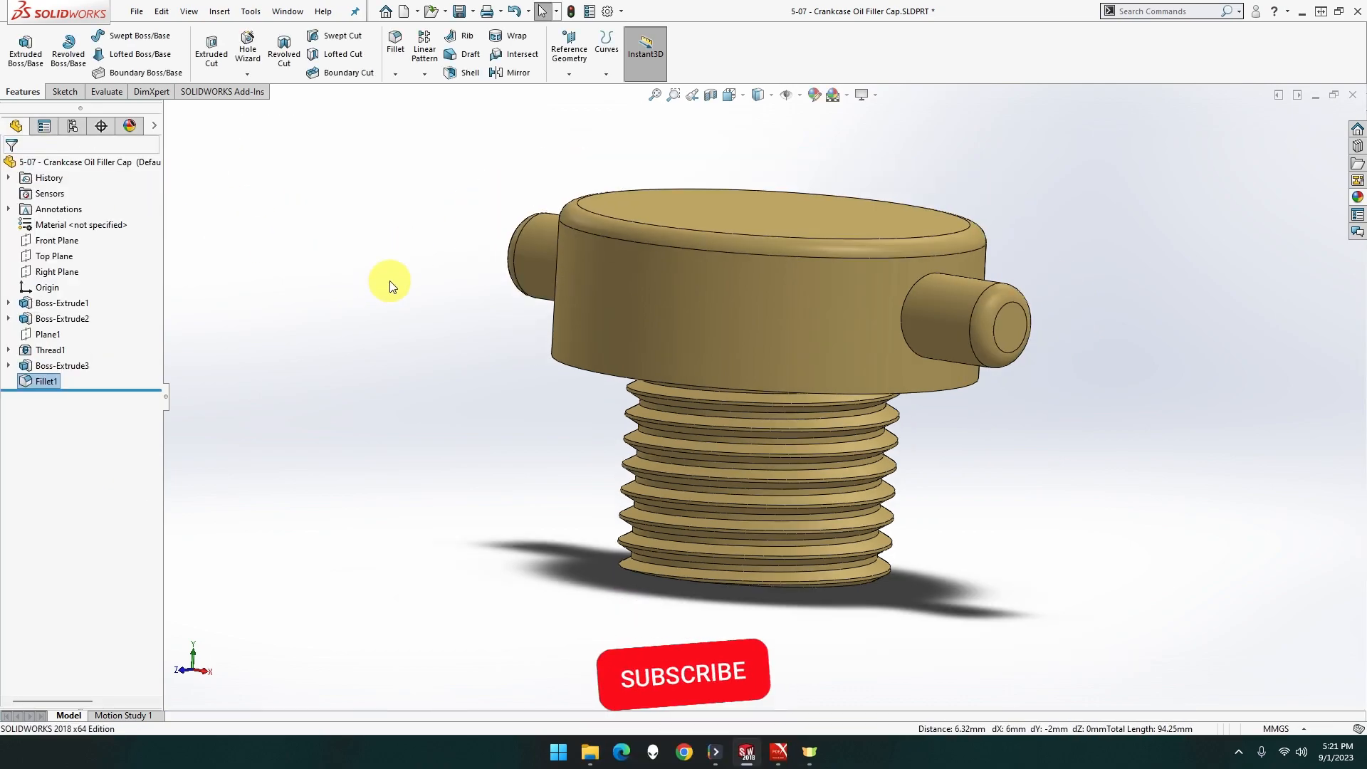